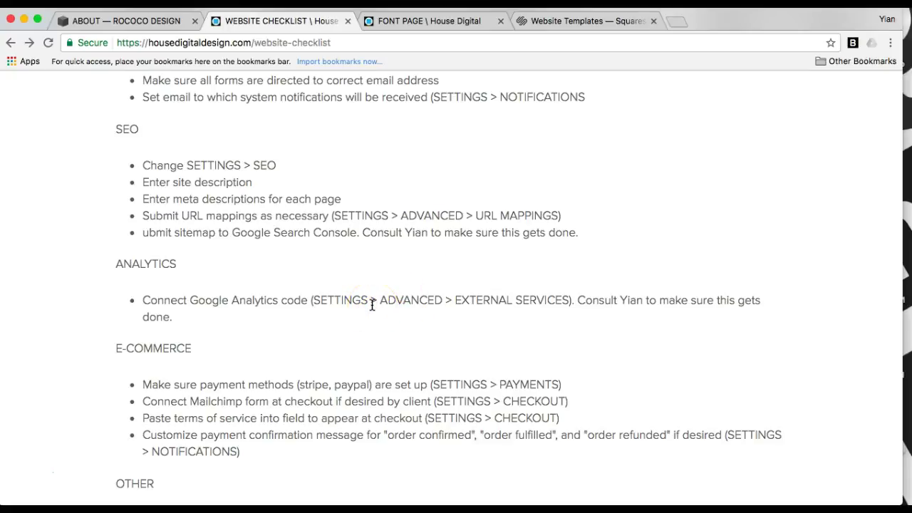
# In a new browser window, search Google for google analytics and open the Google Analytics Solutions site.
pyautogui.press('super+n')
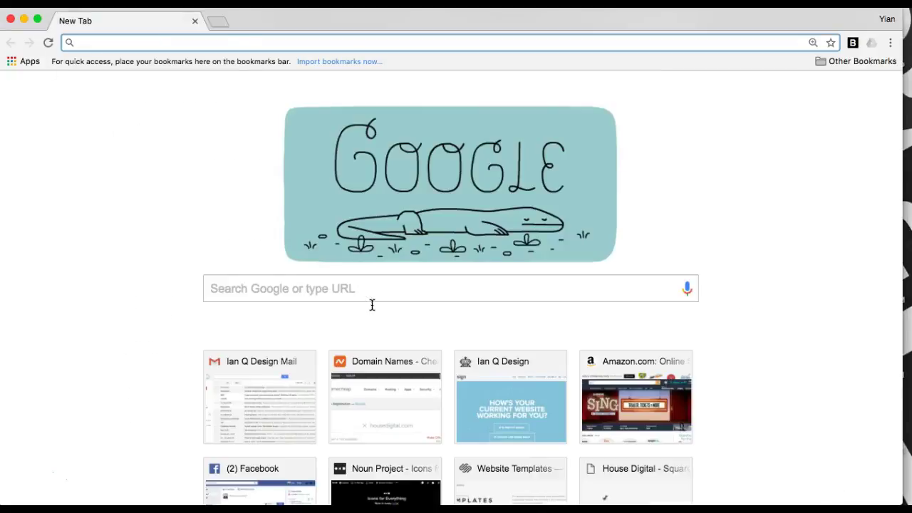
pyautogui.write('google an')
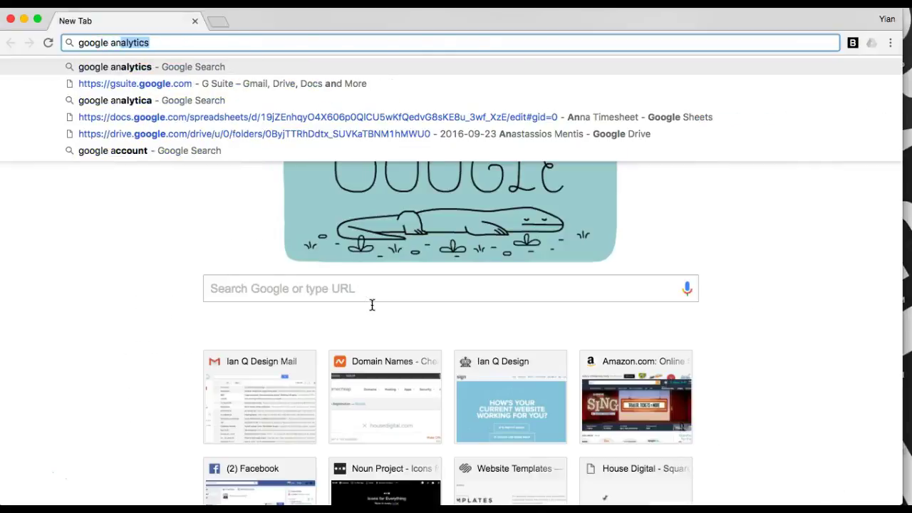
pyautogui.press('Return')
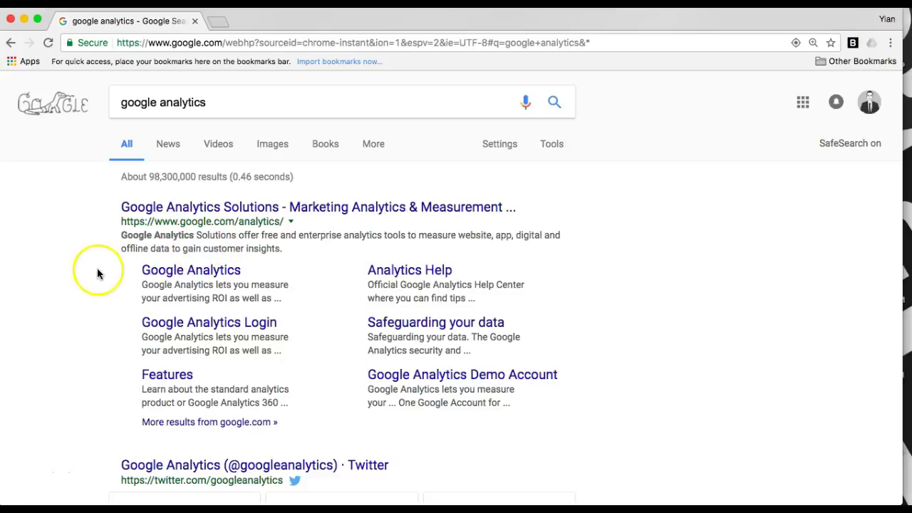
pyautogui.click(191, 210)
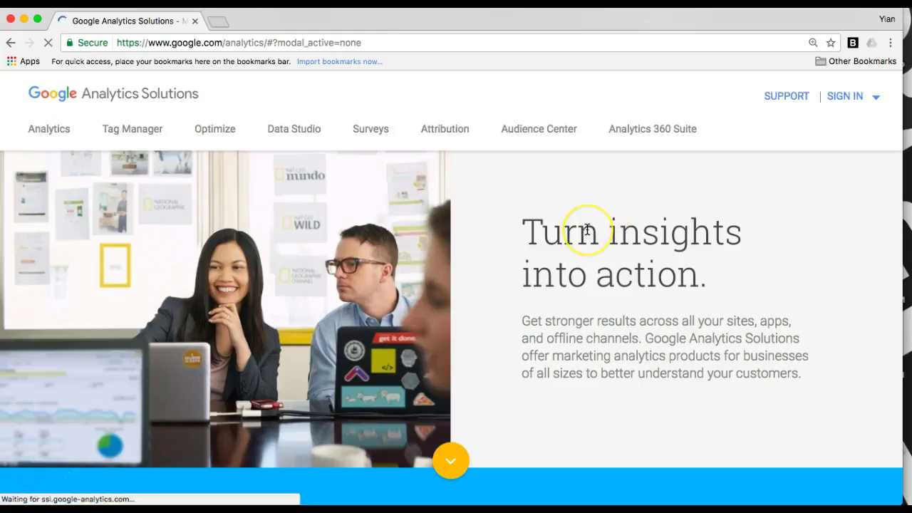
# Look through the Google Analytics Solutions home page, including its products and the Analytics 360 Suite section.
pyautogui.scroll(-3, 591, 224)
pyautogui.scroll(-5, 587, 230)
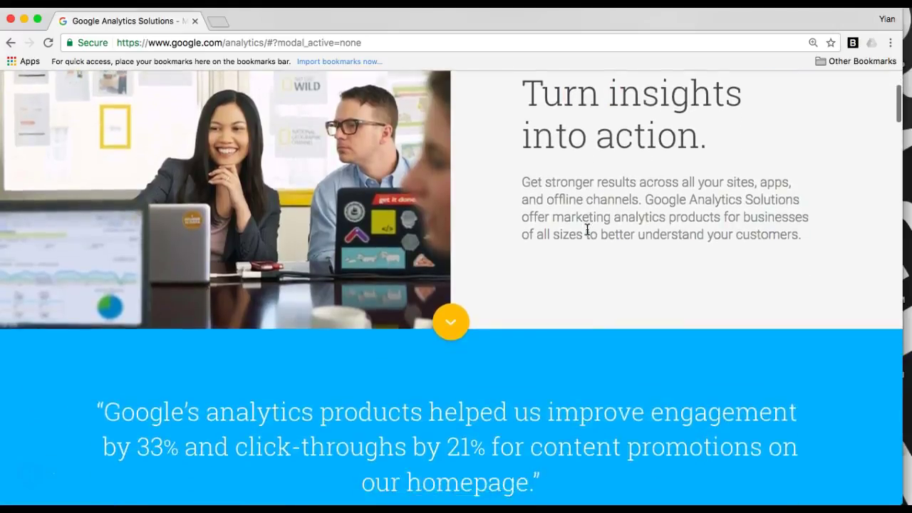
pyautogui.scroll(-4, 587, 229)
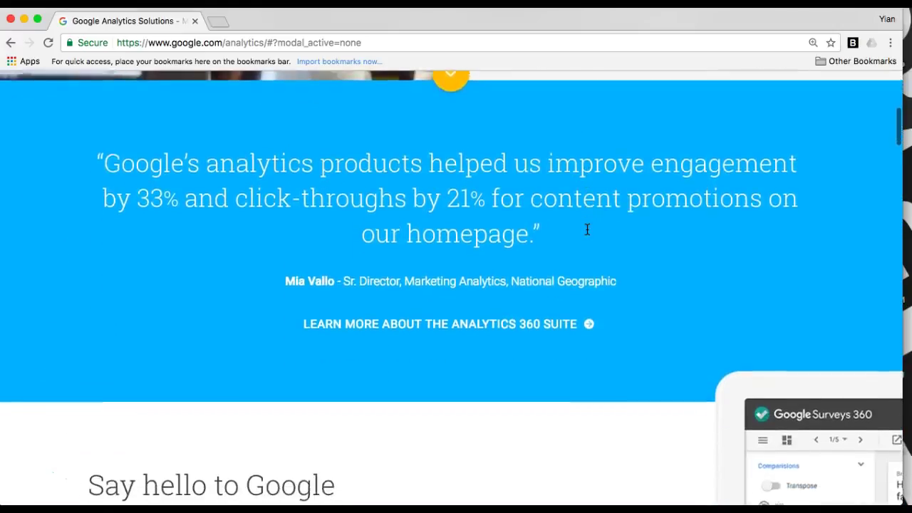
pyautogui.scroll(-4, 587, 230)
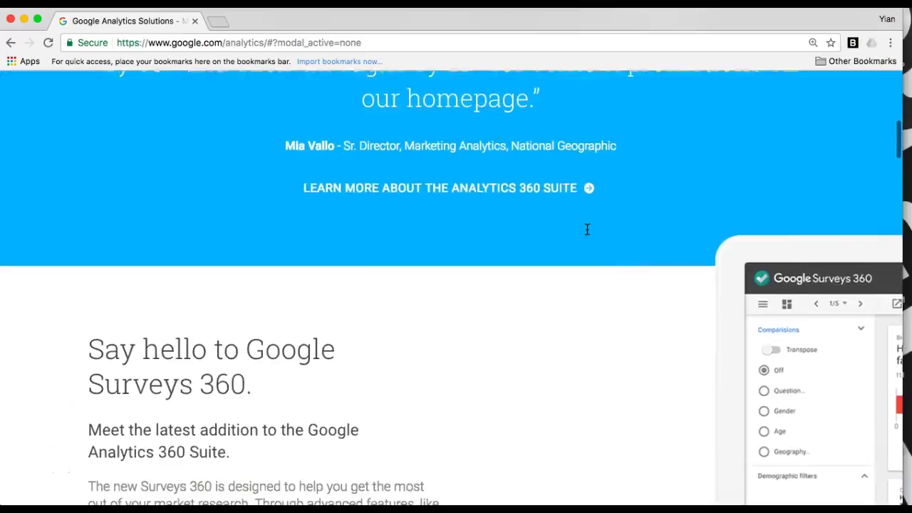
pyautogui.scroll(-1, 587, 229)
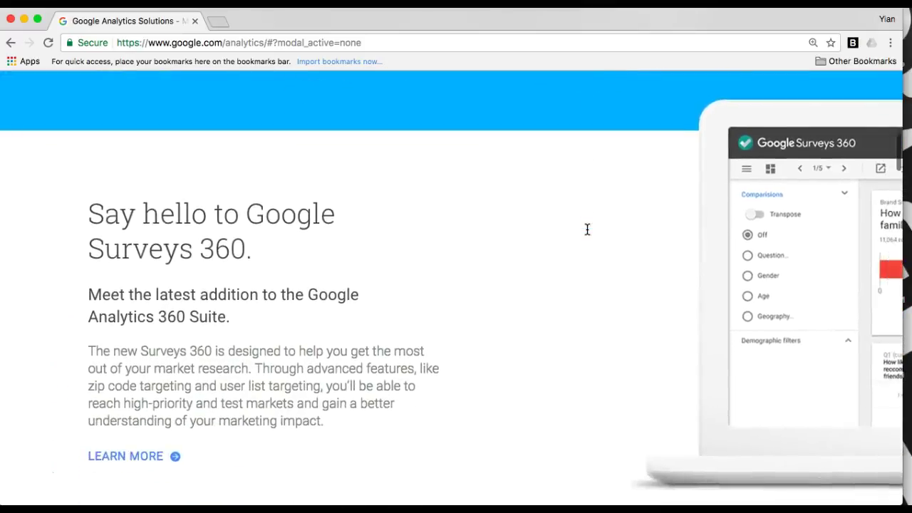
pyautogui.scroll(-1, 587, 229)
pyautogui.scroll(-4, 587, 229)
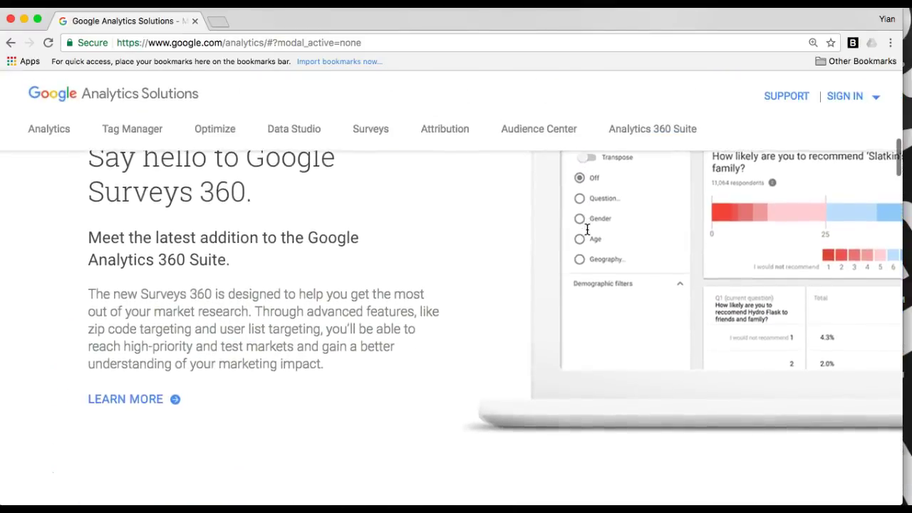
pyautogui.scroll(-5, 587, 229)
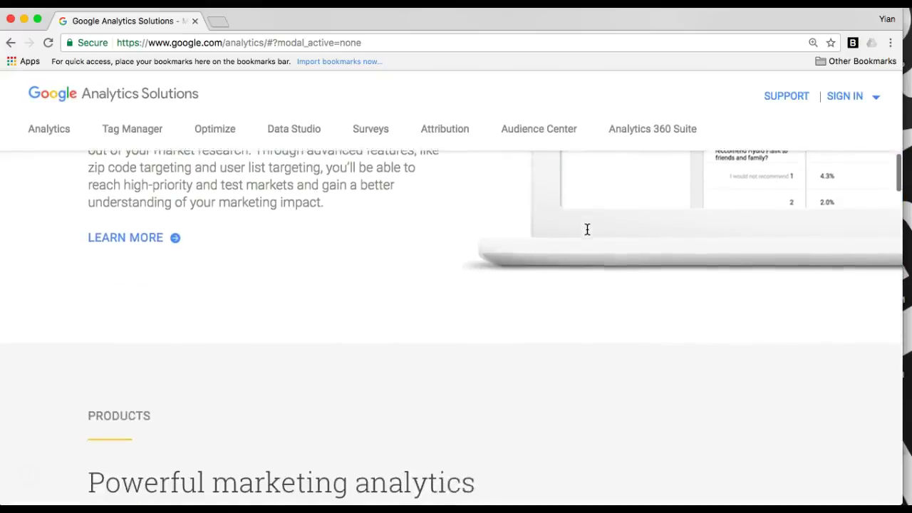
pyautogui.scroll(-2, 586, 229)
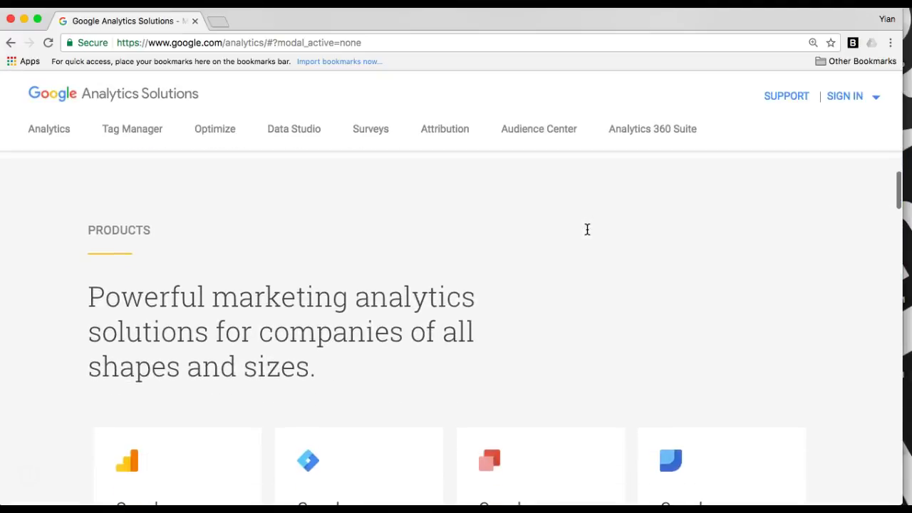
pyautogui.scroll(-5, 587, 229)
pyautogui.scroll(-12, 587, 229)
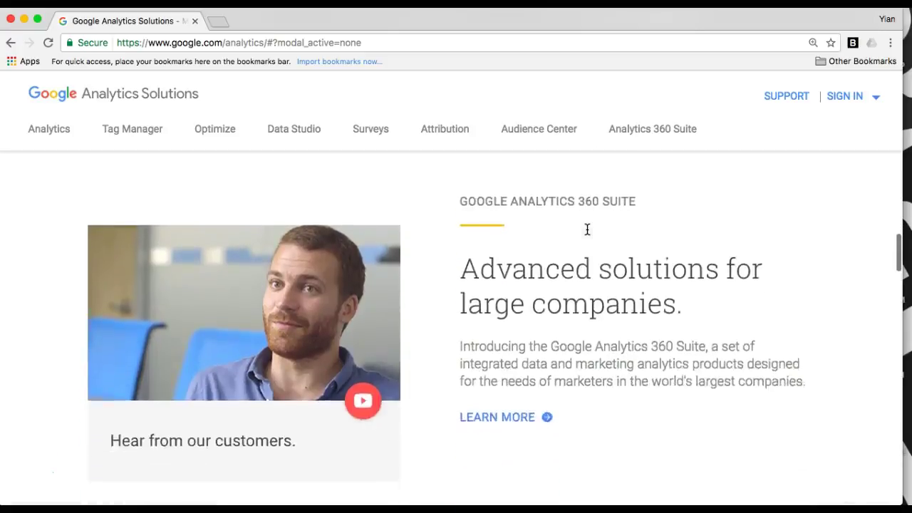
pyautogui.scroll(-15, 587, 229)
pyautogui.scroll(5, 587, 229)
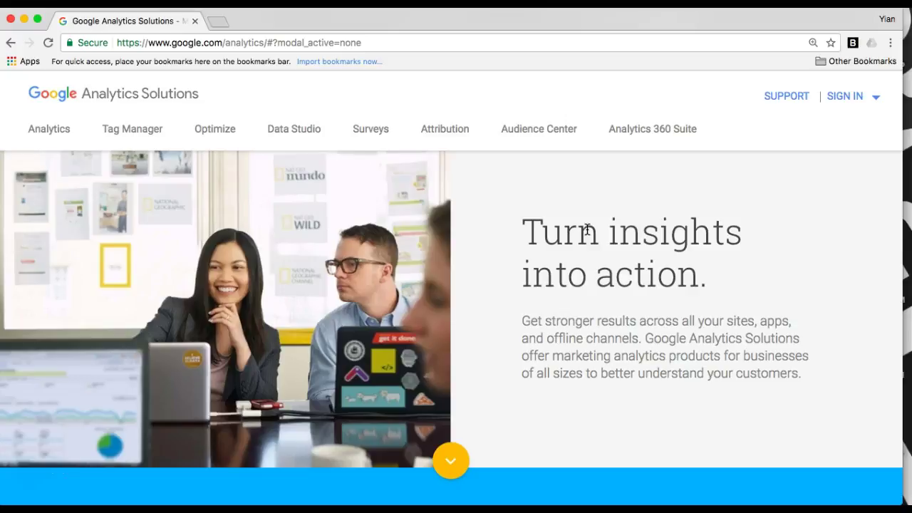
pyautogui.click(877, 98)
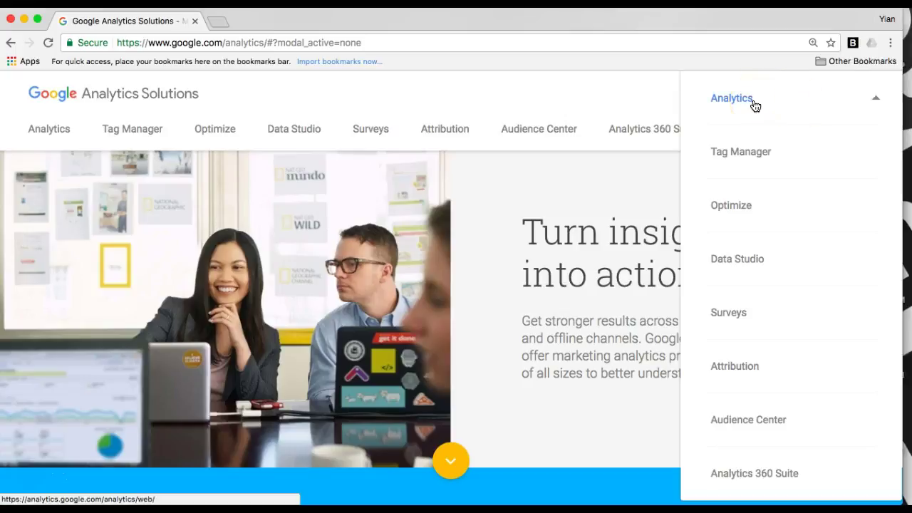
pyautogui.click(629, 104)
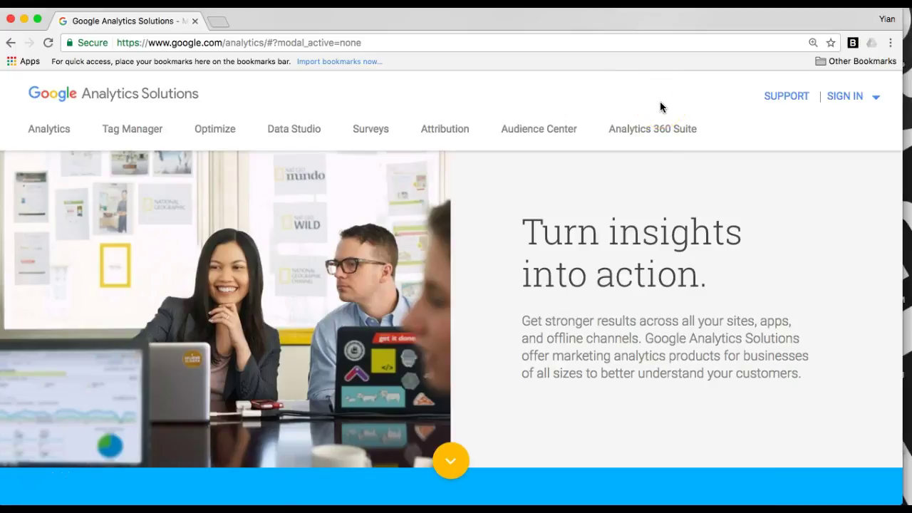
pyautogui.click(854, 100)
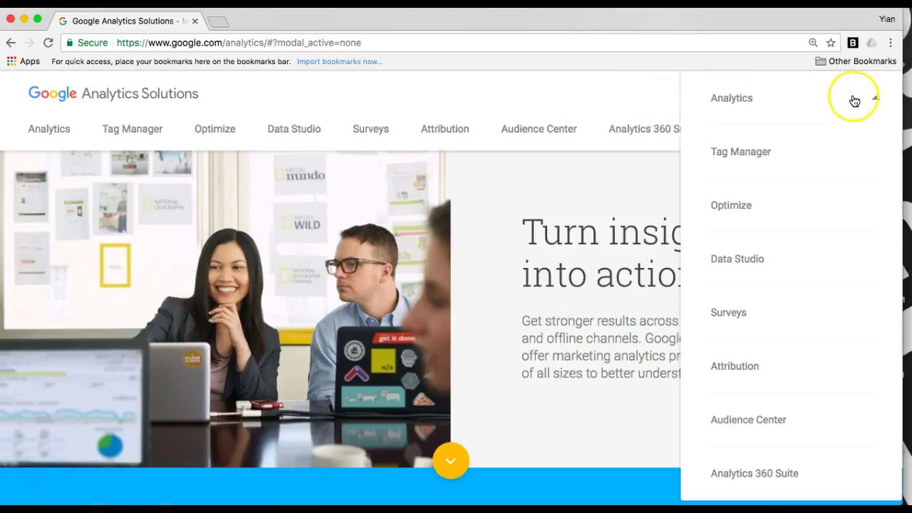
pyautogui.scroll(-1, 834, 200)
pyautogui.scroll(1, 834, 200)
pyautogui.click(602, 129)
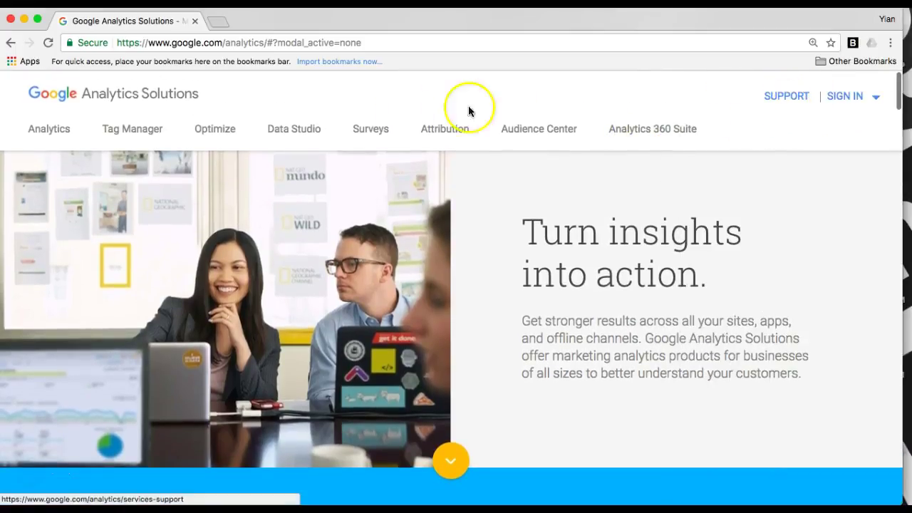
# Sign in to Analytics and switch to the Google account on the housedigitaldesign.com domain.
pyautogui.click(845, 101)
pyautogui.click(734, 97)
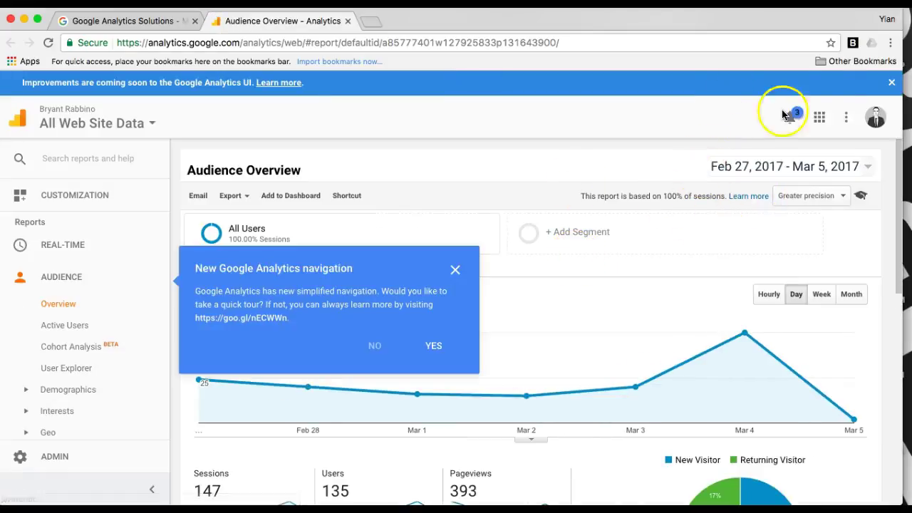
pyautogui.click(876, 120)
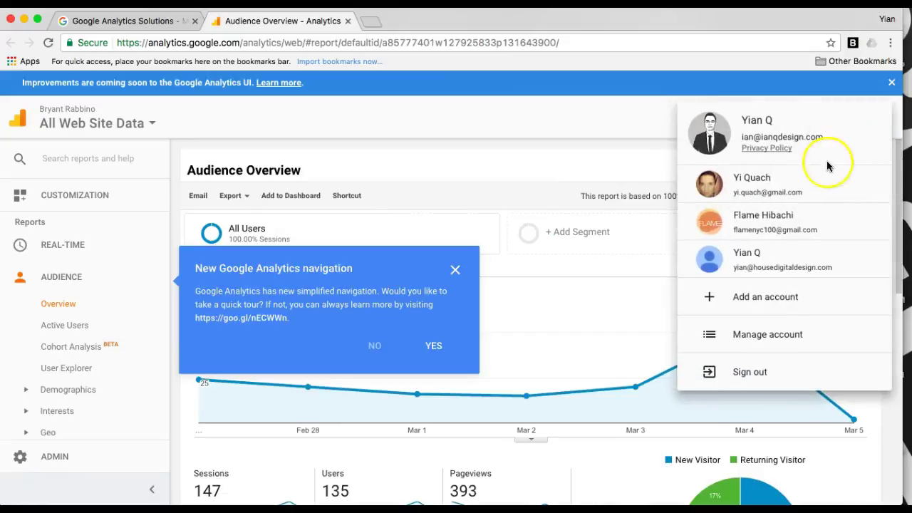
pyautogui.click(770, 278)
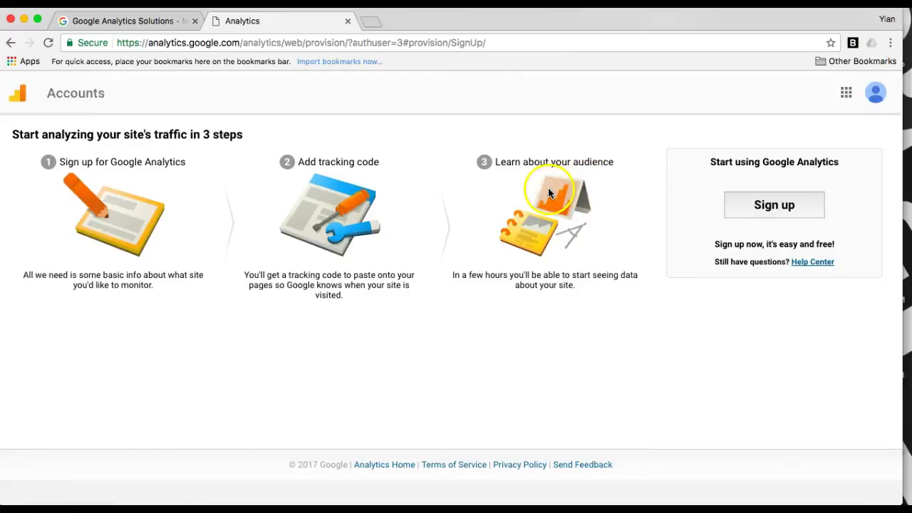
# Start signing up for Google Analytics and enter House Digital as both the account name and the website name.
pyautogui.click(759, 206)
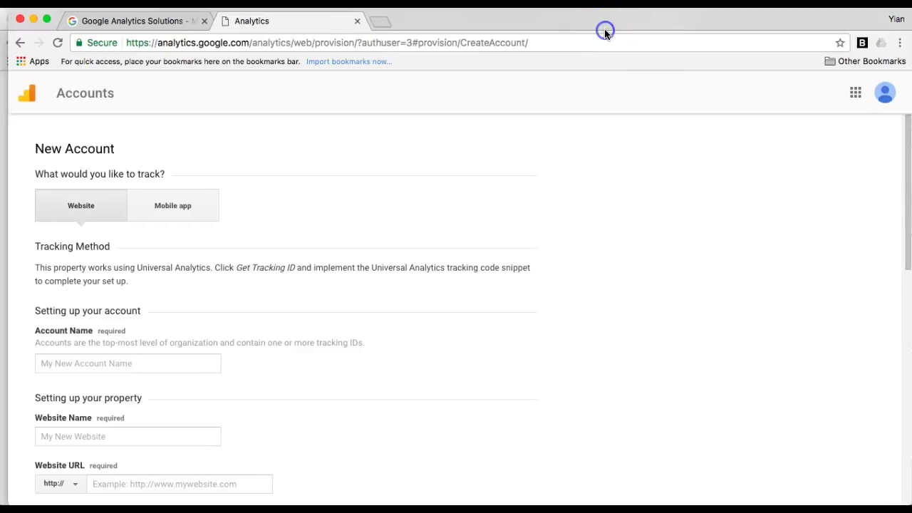
pyautogui.scroll(-2, 604, 187)
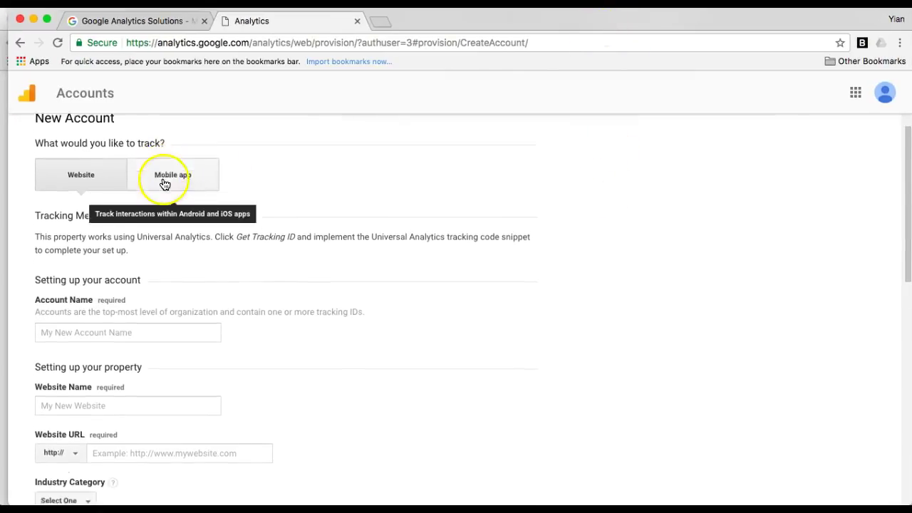
pyautogui.scroll(-1, 143, 171)
pyautogui.scroll(-2, 110, 285)
pyautogui.click(102, 278)
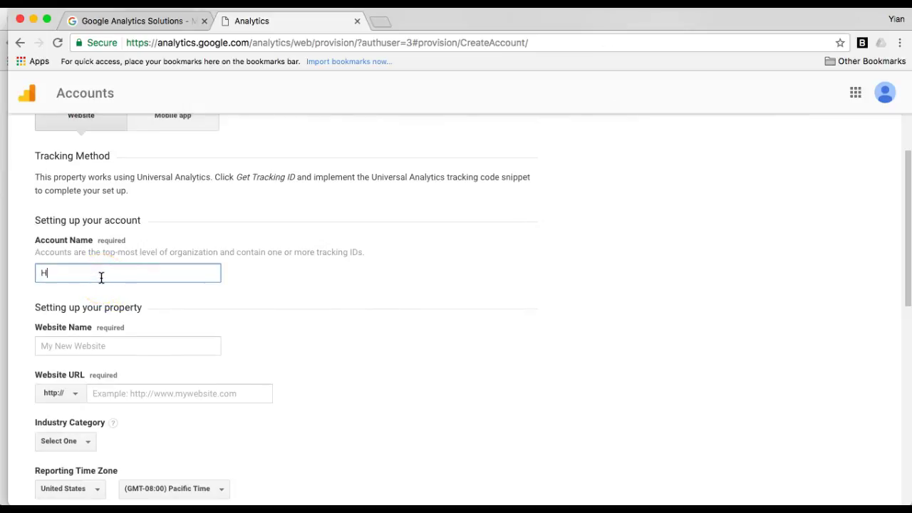
pyautogui.write('House Digital')
pyautogui.press('Tab')
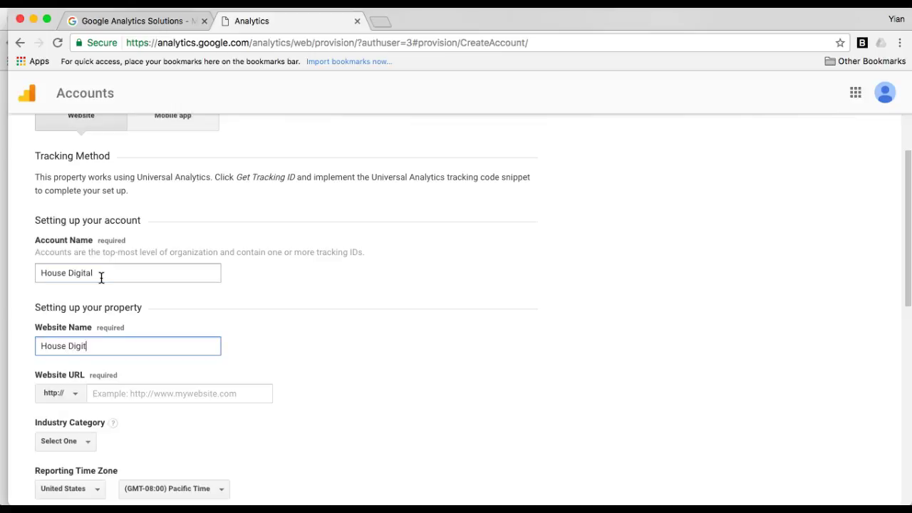
pyautogui.click(171, 392)
pyautogui.write('housedigi')
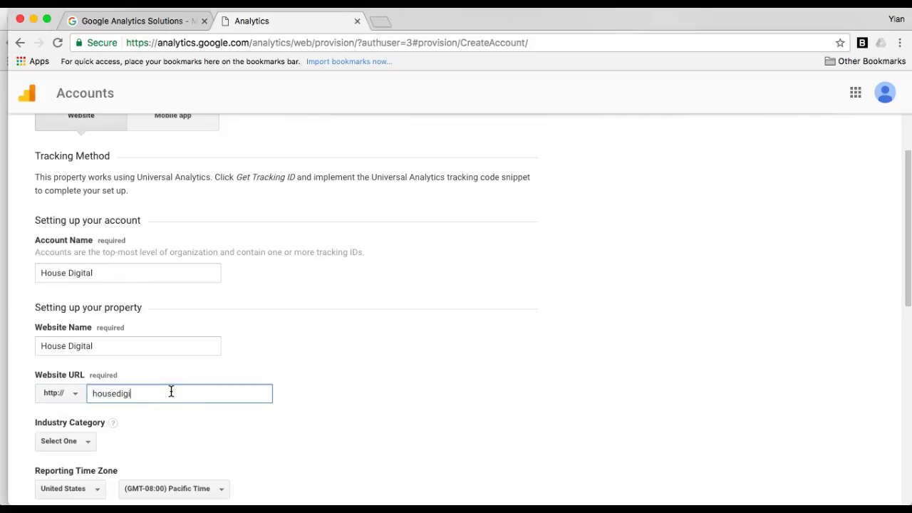
pyautogui.write('taldesign.com')
pyautogui.scroll(-2, 322, 387)
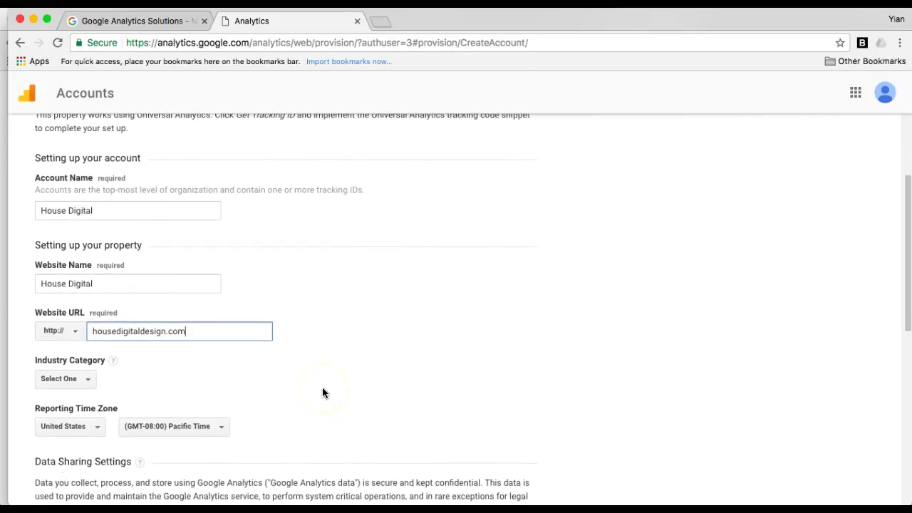
pyautogui.click(76, 329)
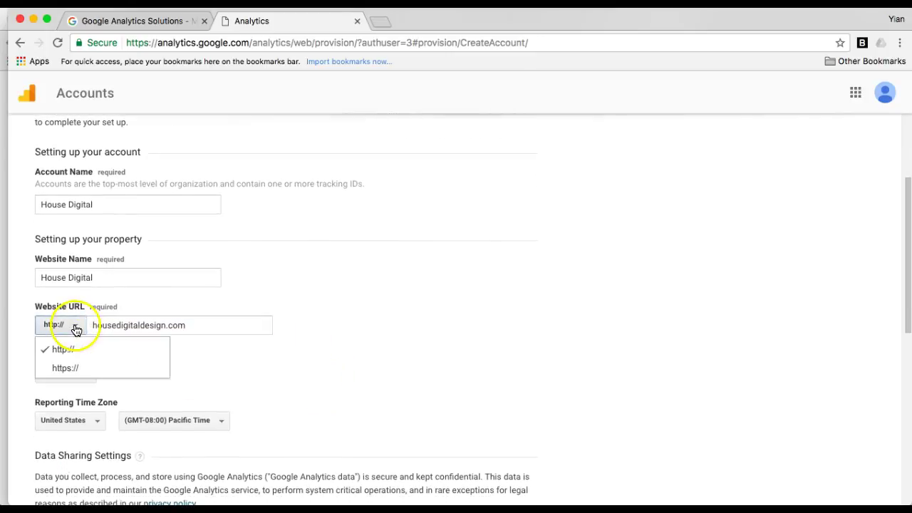
pyautogui.click(66, 369)
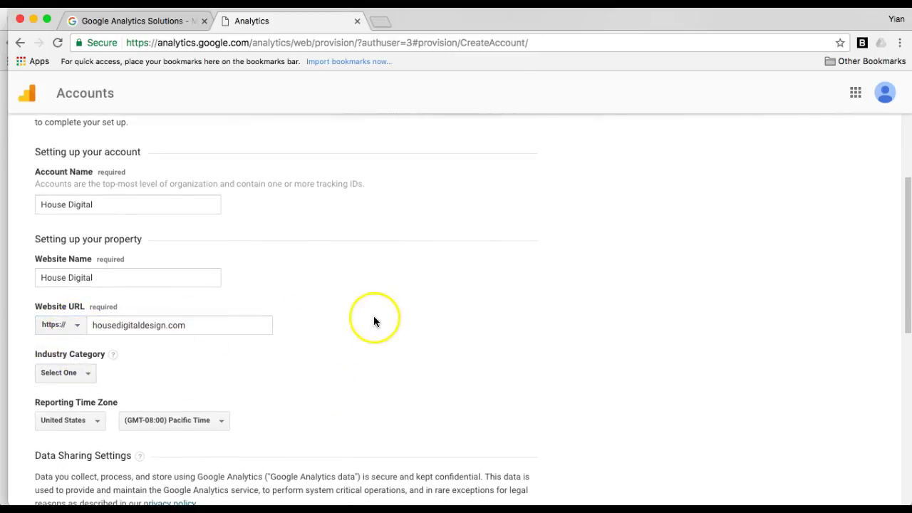
# Set the property's industry category to Computers and Electronics.
pyautogui.scroll(-1, 374, 319)
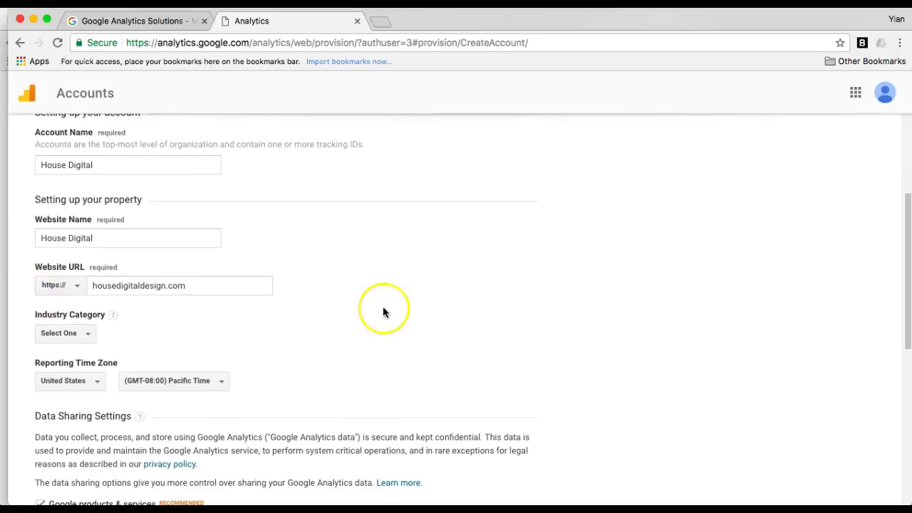
pyautogui.scroll(-2, 383, 312)
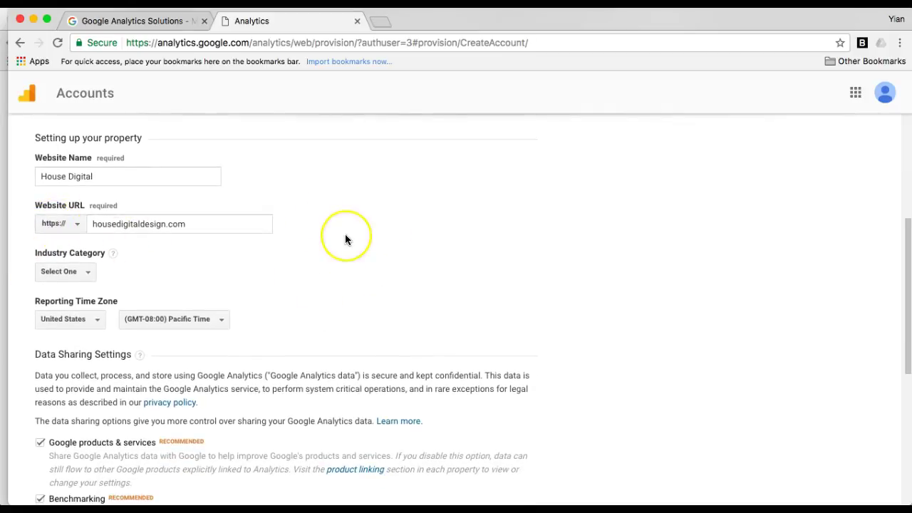
pyautogui.scroll(-1, 345, 241)
pyautogui.scroll(-1, 345, 240)
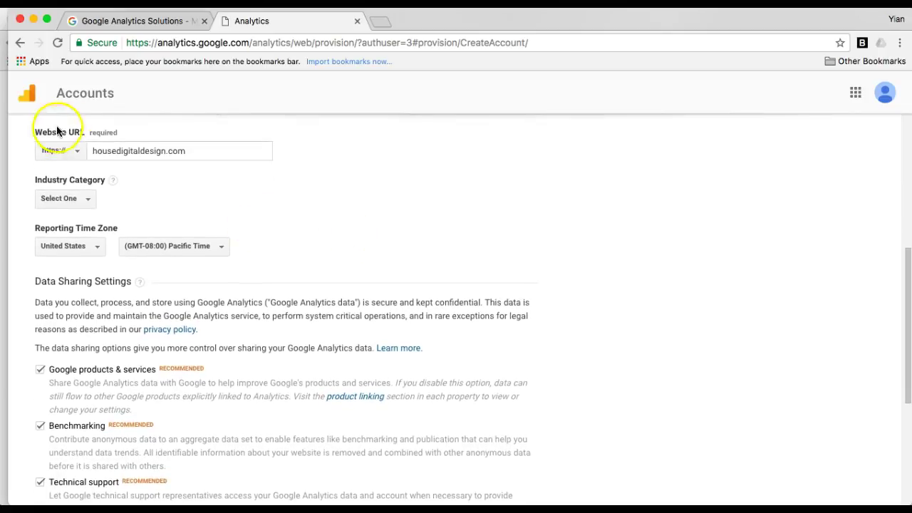
pyautogui.scroll(-1, 214, 188)
pyautogui.click(80, 187)
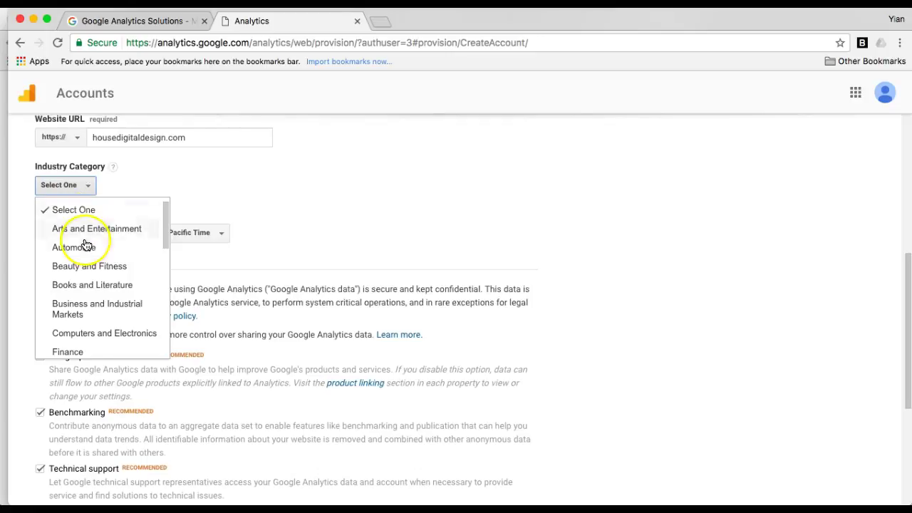
pyautogui.scroll(-8, 86, 245)
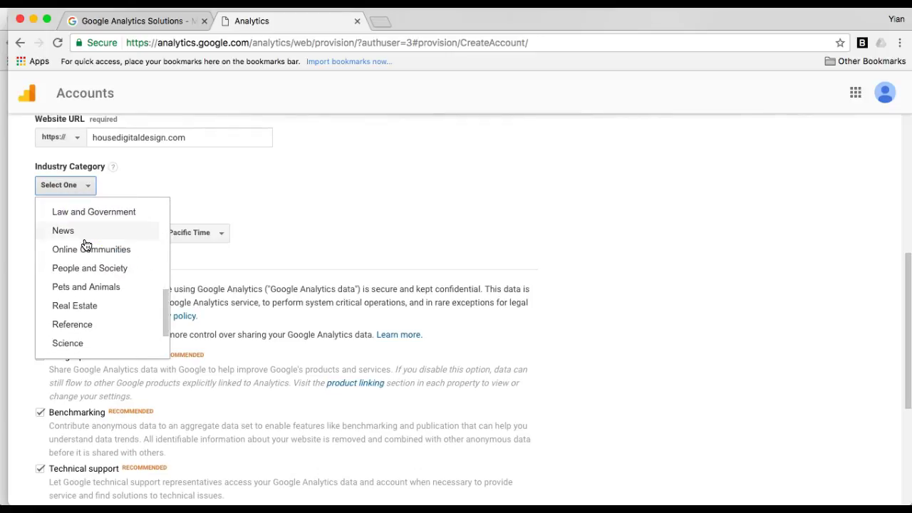
pyautogui.scroll(-5, 86, 293)
pyautogui.scroll(-3, 85, 294)
pyautogui.scroll(5, 85, 293)
pyautogui.scroll(4, 85, 288)
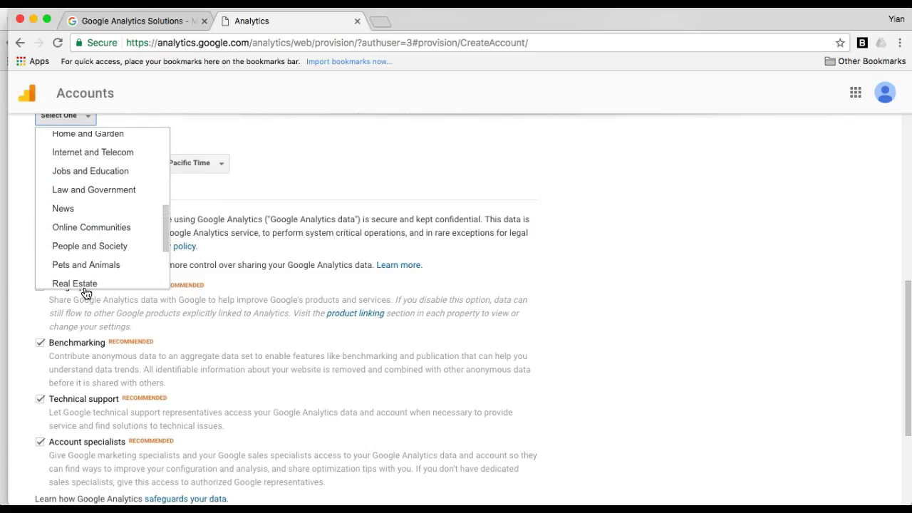
pyautogui.scroll(1, 110, 246)
pyautogui.scroll(-3, 110, 246)
pyautogui.scroll(2, 110, 245)
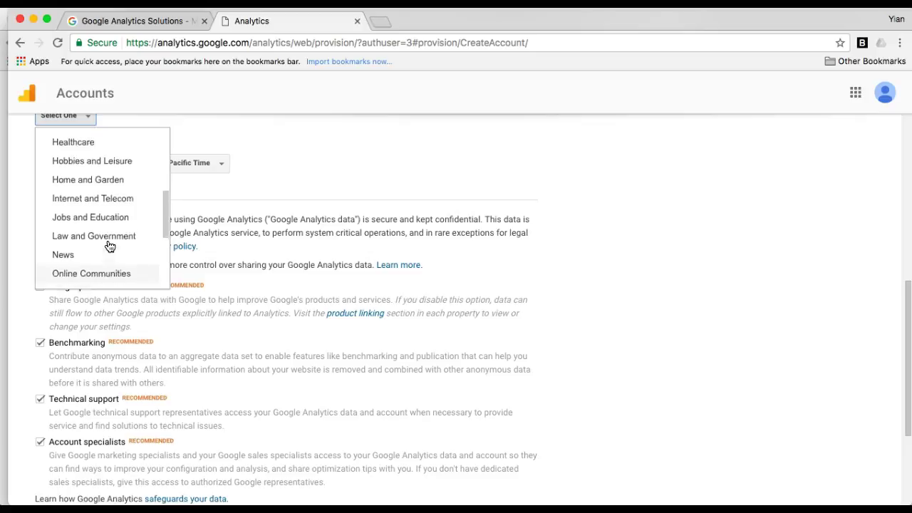
pyautogui.scroll(-5, 110, 245)
pyautogui.scroll(-2, 110, 246)
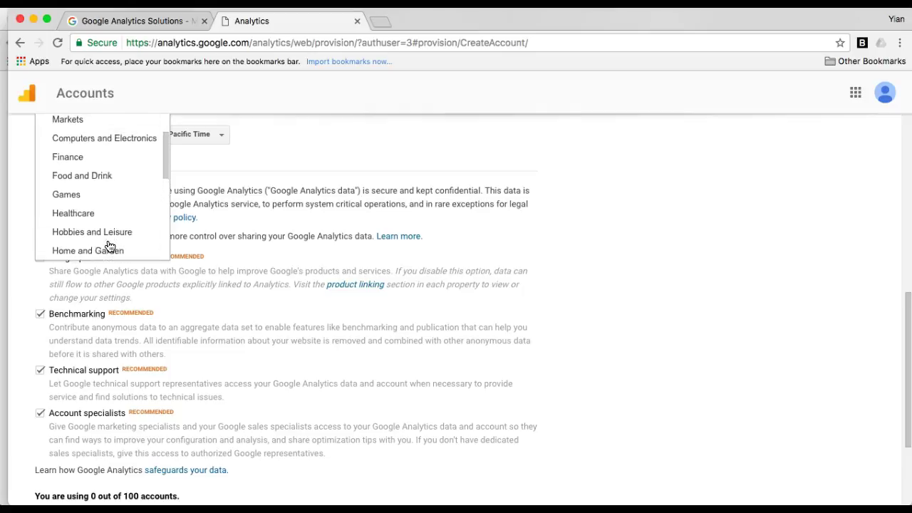
pyautogui.scroll(3, 109, 246)
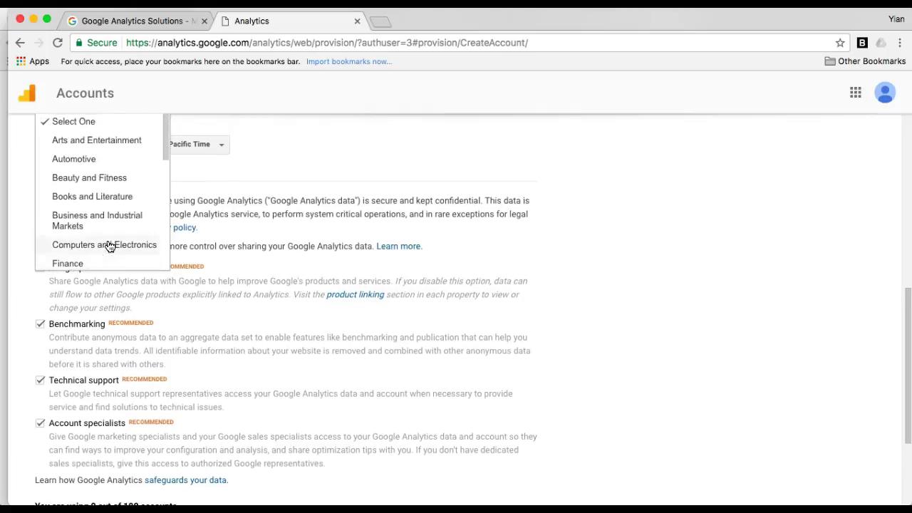
pyautogui.click(117, 243)
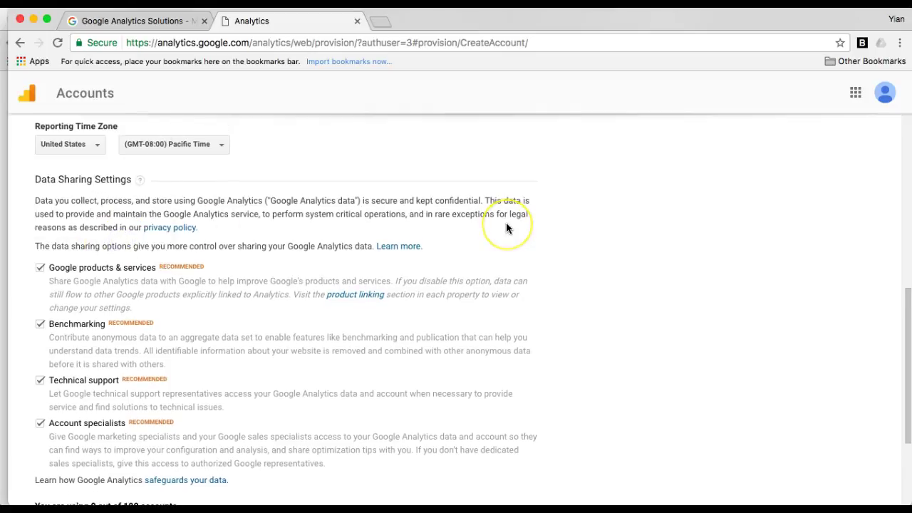
# Set the reporting time zone for the United States to (GMT-05:00) Eastern Time.
pyautogui.scroll(-3, 506, 228)
pyautogui.scroll(-2, 506, 228)
pyautogui.scroll(3, 505, 228)
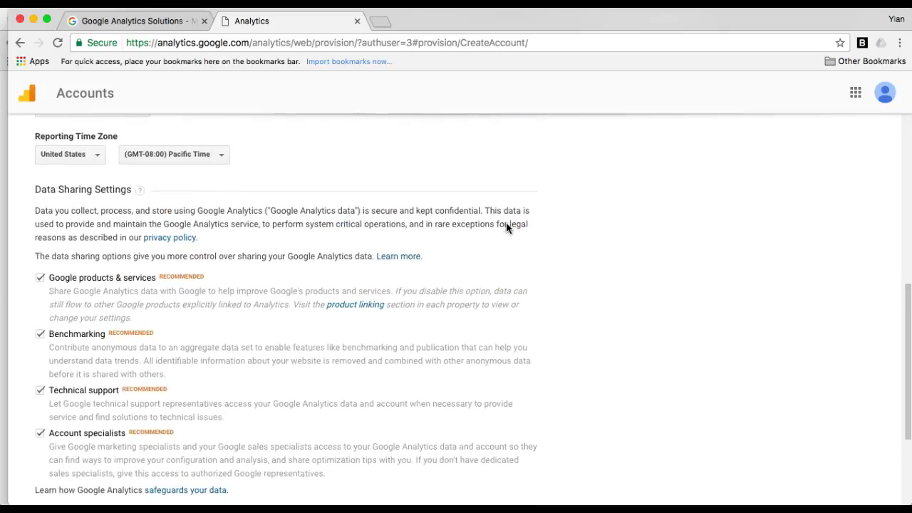
pyautogui.scroll(2, 506, 228)
pyautogui.scroll(2, 506, 228)
pyautogui.click(225, 275)
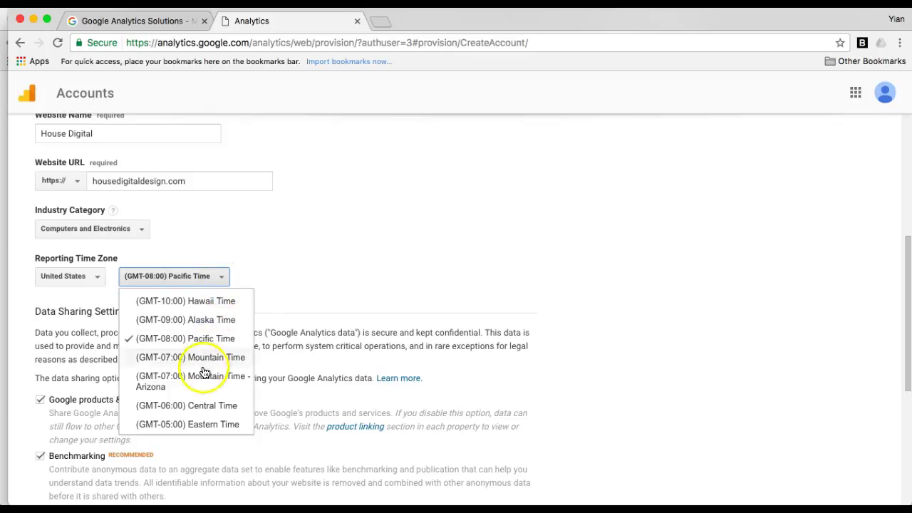
pyautogui.click(193, 425)
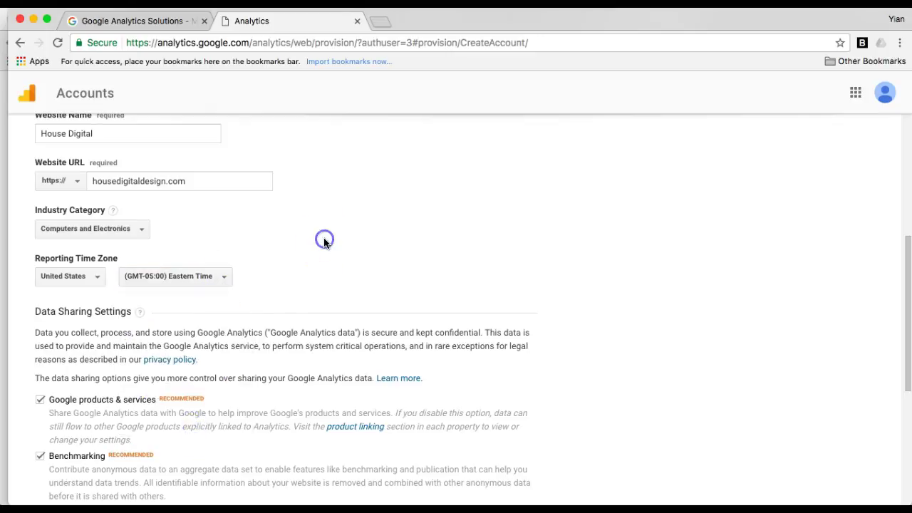
# Request the tracking ID with all data sharing options kept enabled and accept the United States terms of service.
pyautogui.scroll(-2, 323, 241)
pyautogui.scroll(-4, 324, 241)
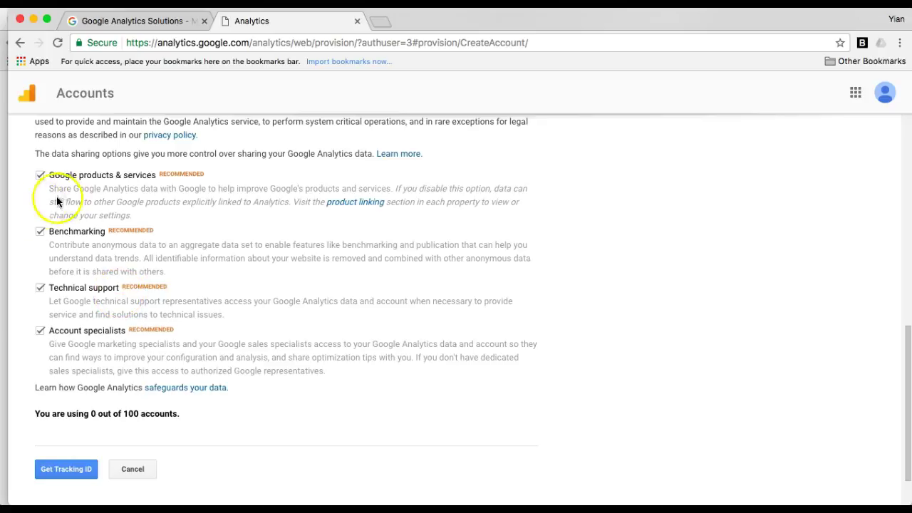
pyautogui.scroll(-2, 135, 397)
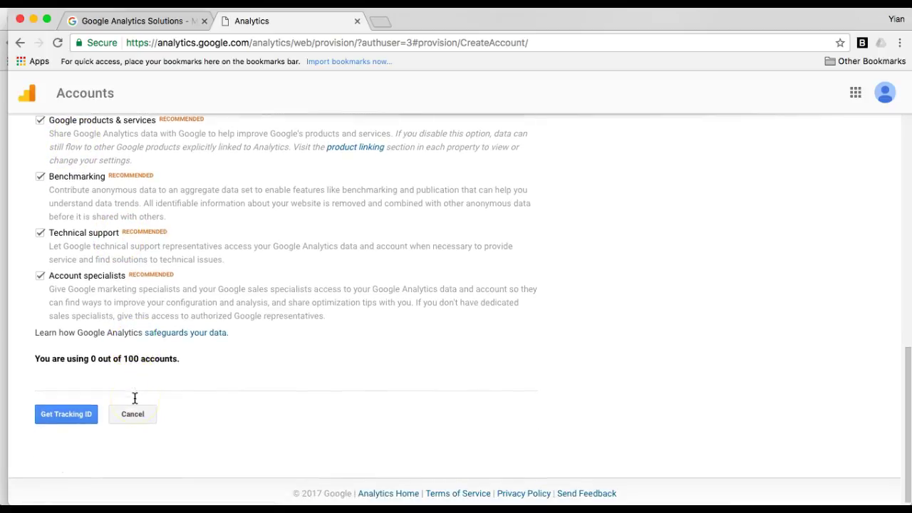
pyautogui.click(60, 422)
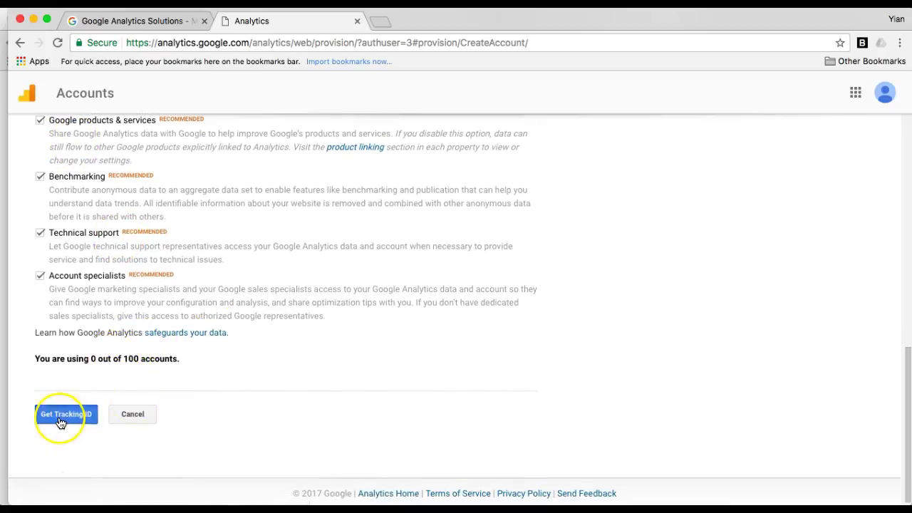
pyautogui.moveTo(525, 258); pyautogui.dragTo(470, 103)
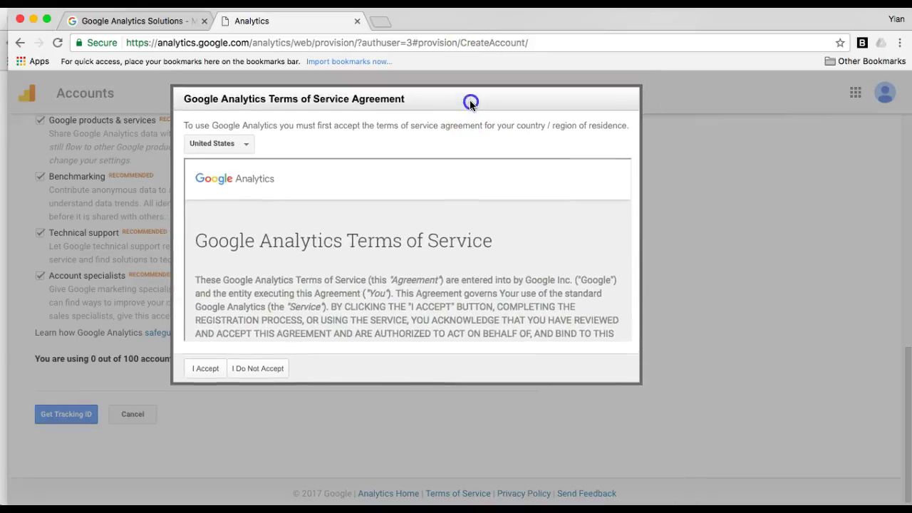
pyautogui.click(204, 372)
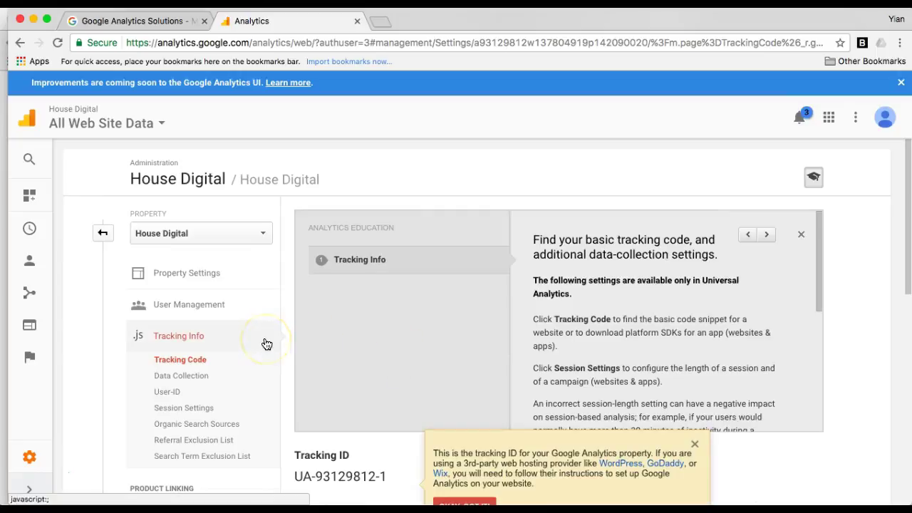
# Copy the new House Digital property's tracking ID.
pyautogui.scroll(-3, 266, 344)
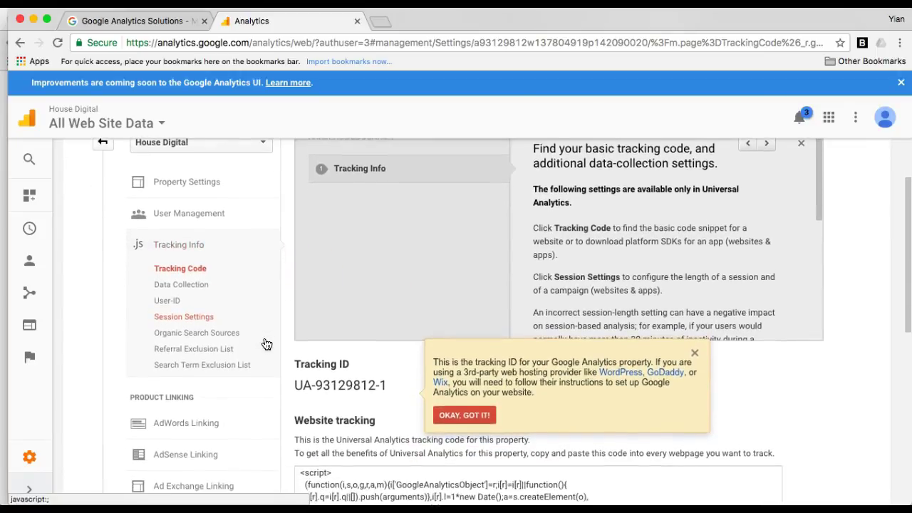
pyautogui.scroll(2, 266, 344)
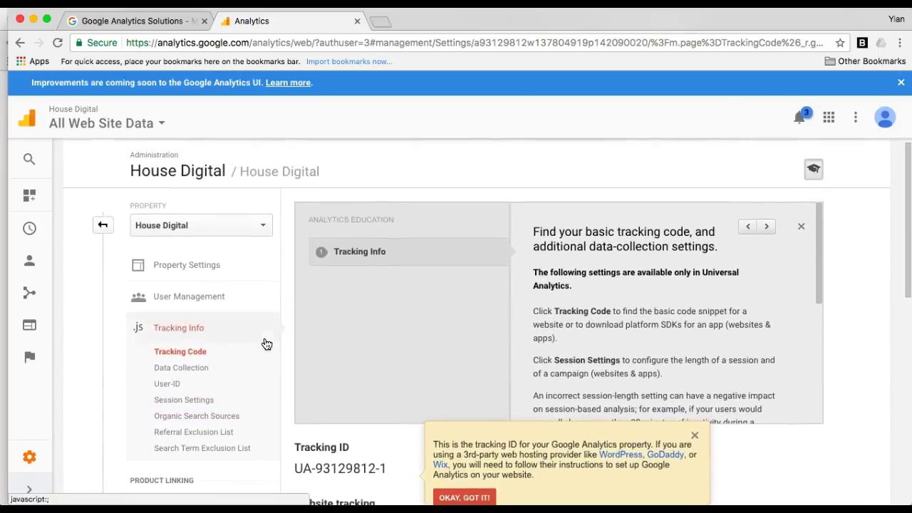
pyautogui.scroll(-2, 267, 344)
pyautogui.moveTo(313, 371); pyautogui.dragTo(296, 375)
pyautogui.press('super+c')
# Minimize the Analytics window and open the site settings of the House Digital website in Squarespace.
pyautogui.moveTo(506, 107); pyautogui.dragTo(523, 43)
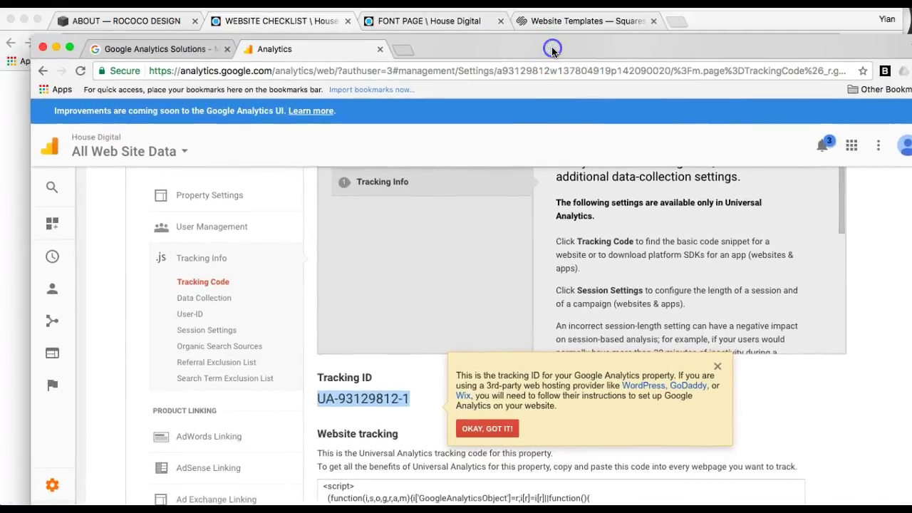
pyautogui.press('super+m')
pyautogui.scroll(1, 524, 109)
pyautogui.scroll(-8, 492, 78)
pyautogui.click(430, 21)
pyautogui.click(64, 99)
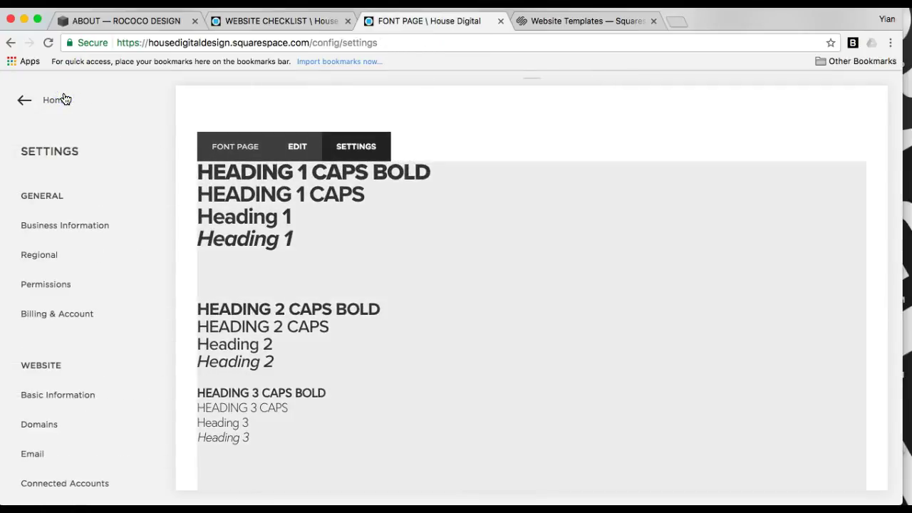
pyautogui.click(64, 97)
pyautogui.scroll(-3, 105, 212)
pyautogui.click(90, 339)
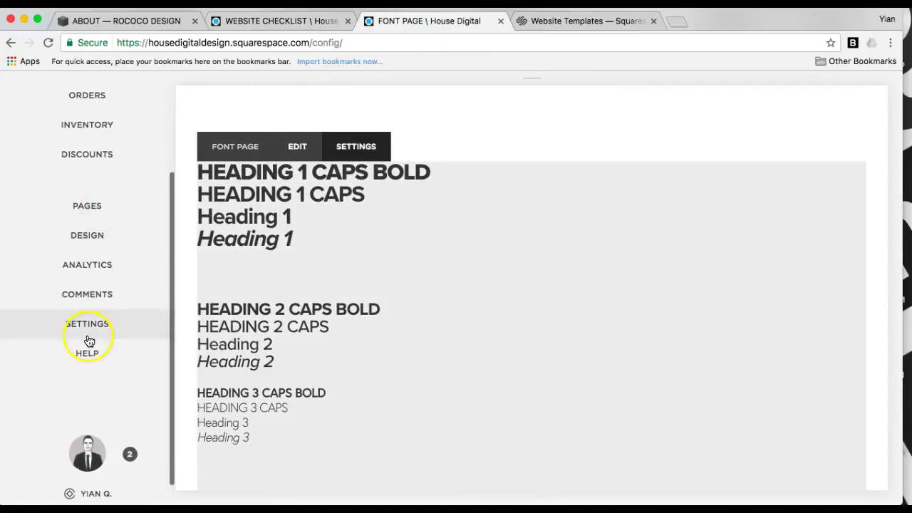
# Paste the copied tracking ID as the Google Analytics account number in the advanced External Services settings, and return to the site's home menu.
pyautogui.scroll(-5, 89, 340)
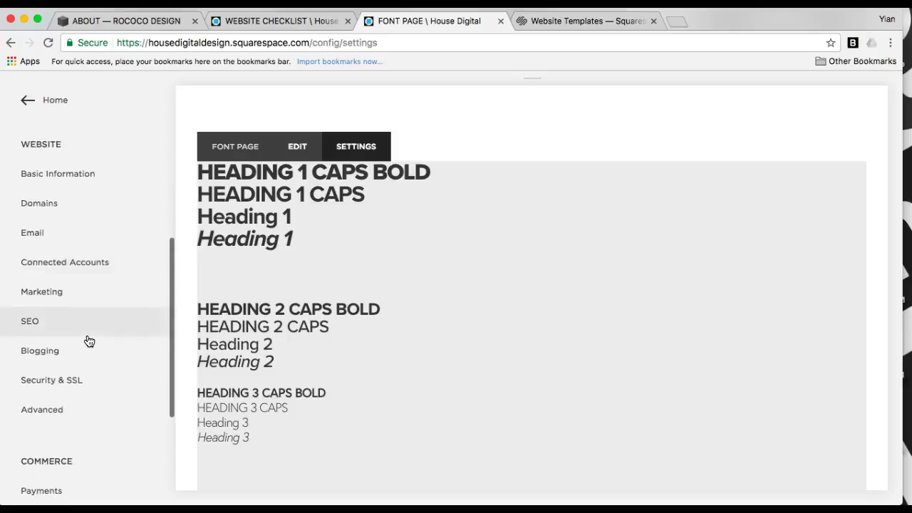
pyautogui.click(71, 357)
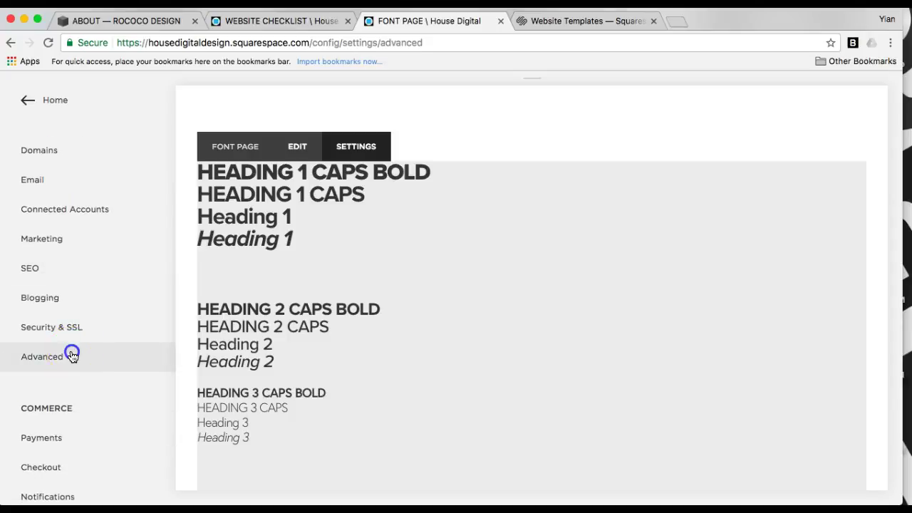
pyautogui.scroll(-2, 126, 321)
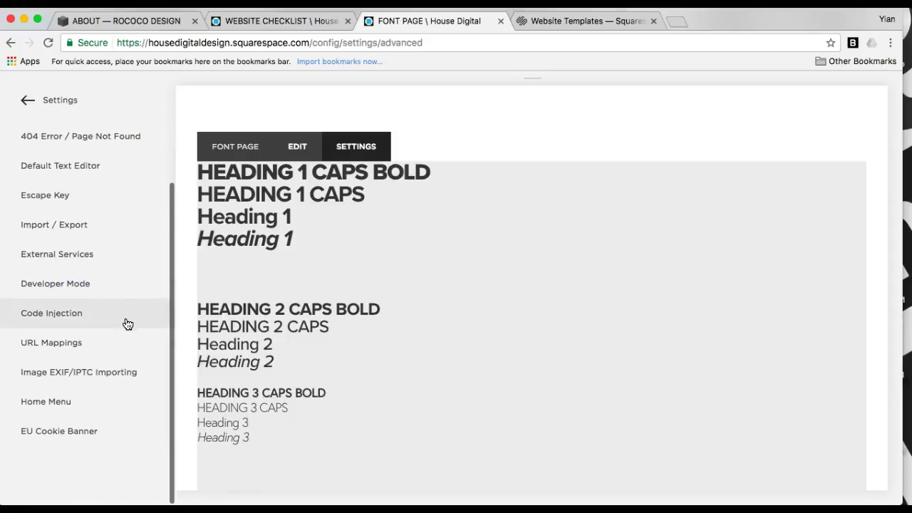
pyautogui.click(75, 261)
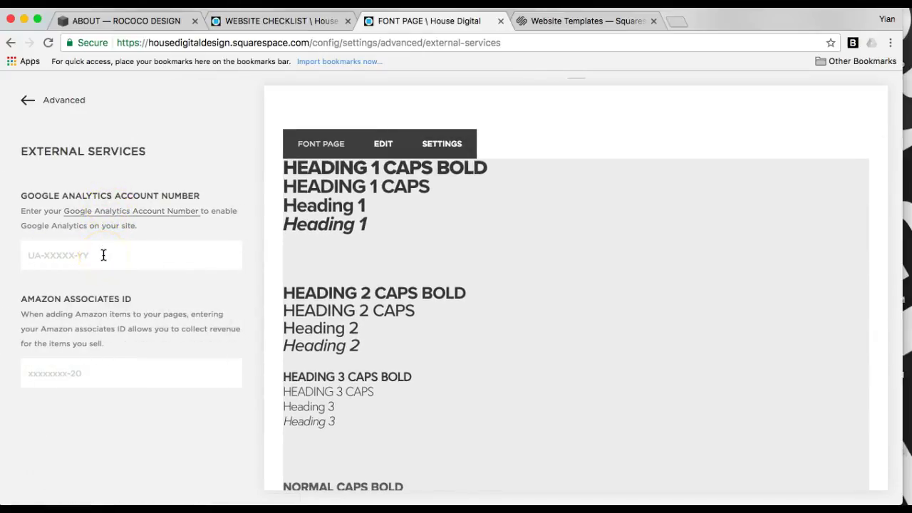
pyautogui.press('super+v')
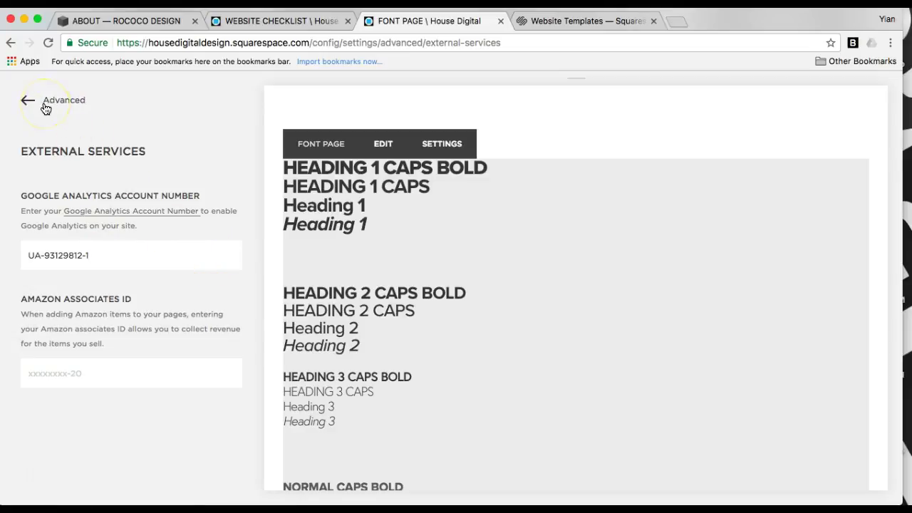
pyautogui.click(45, 104)
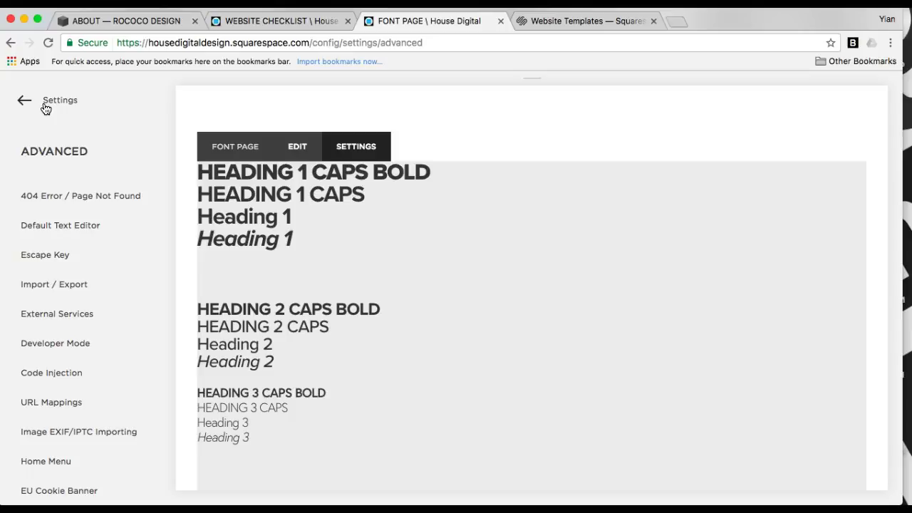
pyautogui.click(44, 106)
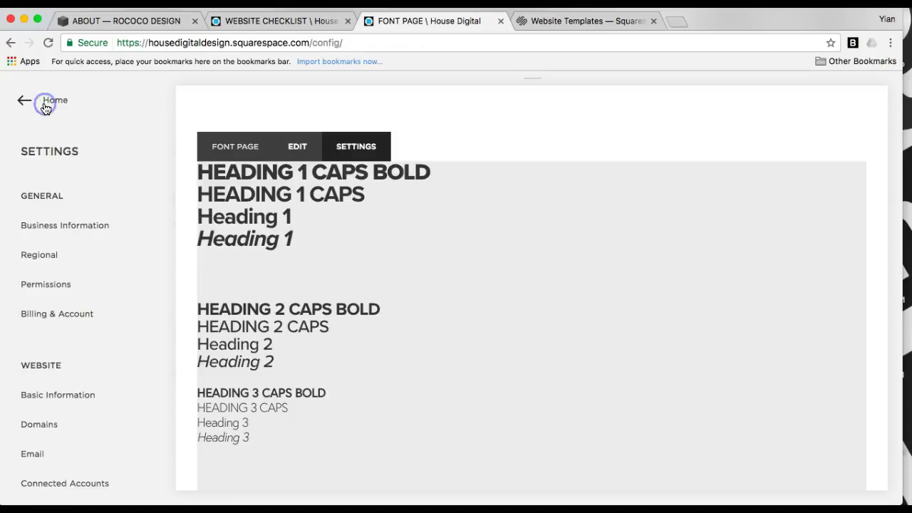
pyautogui.click(44, 106)
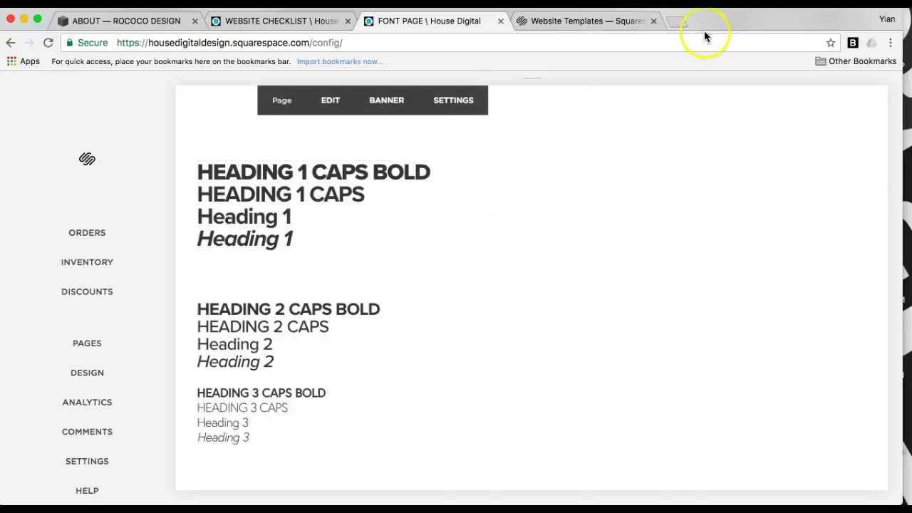
# Switch back to the minimized Analytics window, dismiss the tracking ID tip, and review the tracking status and website tracking code.
pyautogui.moveTo(9, 288)
pyautogui.click(6, 470)
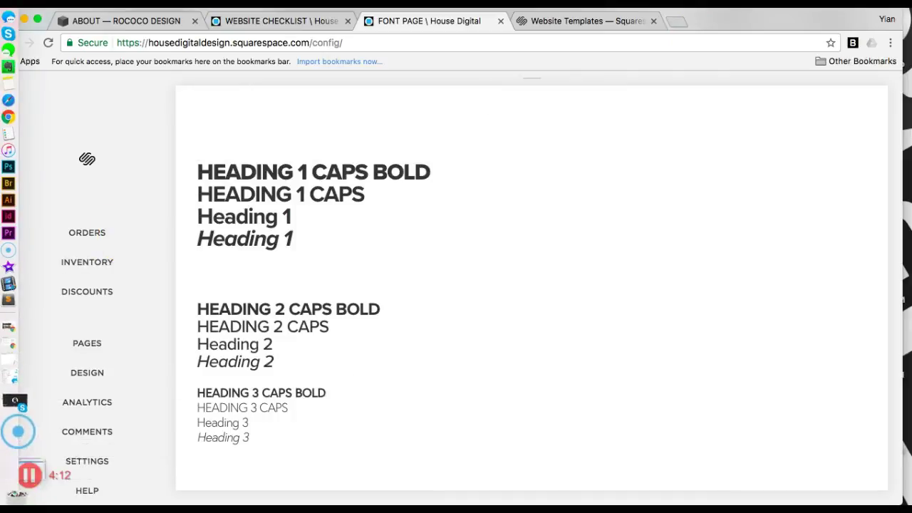
pyautogui.scroll(-2, 469, 246)
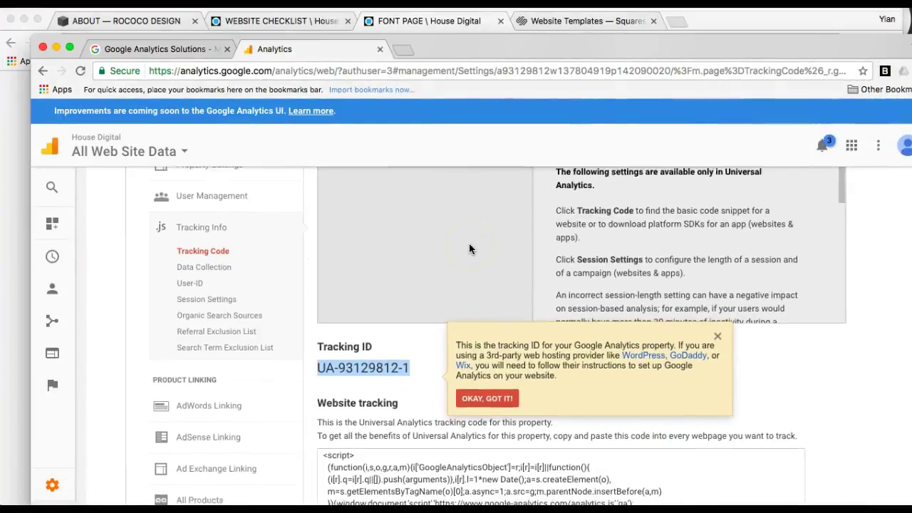
pyautogui.click(487, 381)
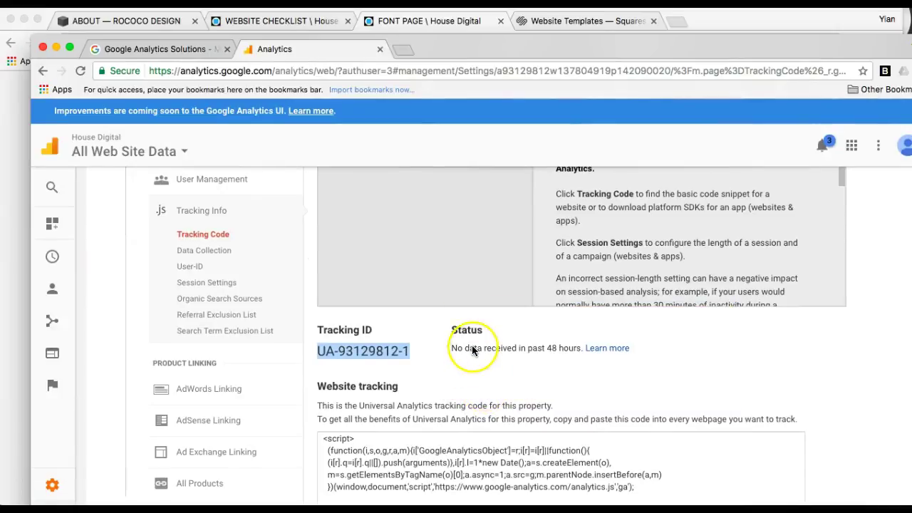
pyautogui.scroll(3, 467, 348)
pyautogui.scroll(-10, 471, 345)
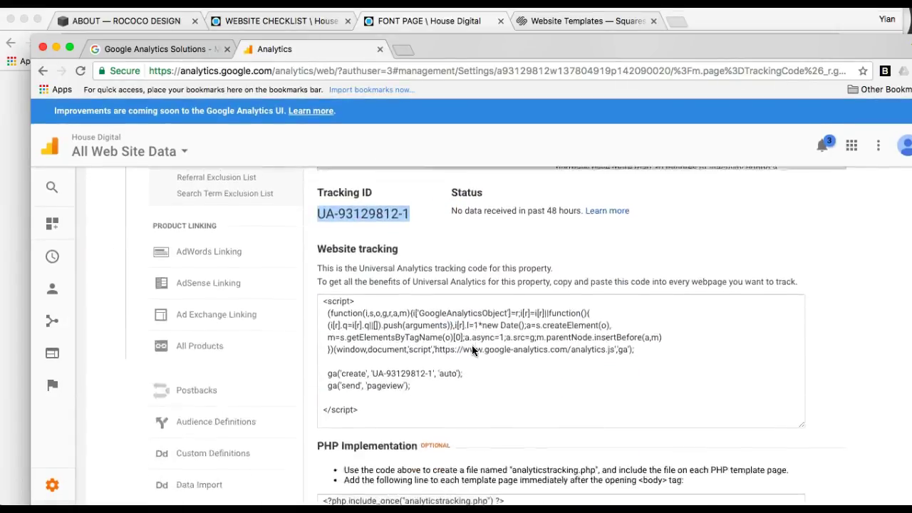
# Open the Audience Overview report for the House Digital property and decline the new navigation tour.
pyautogui.scroll(-2, 471, 350)
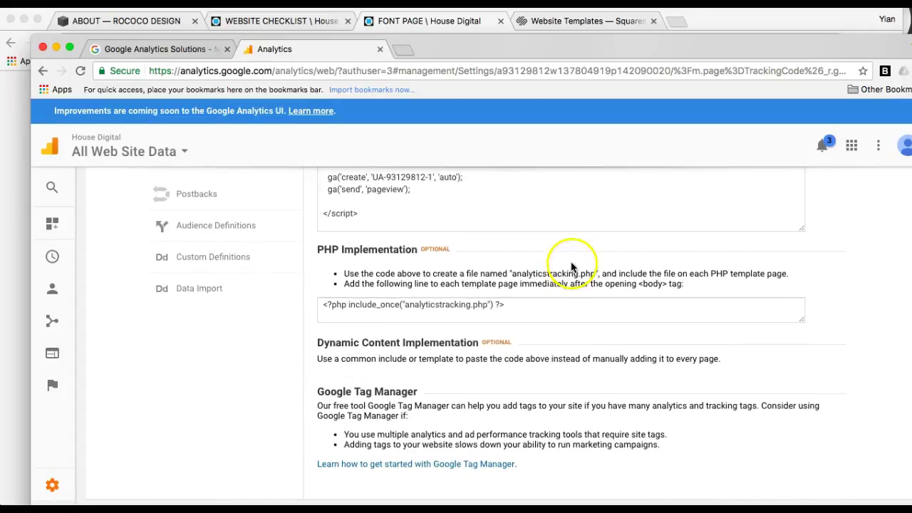
pyautogui.scroll(6, 576, 264)
pyautogui.scroll(3, 572, 265)
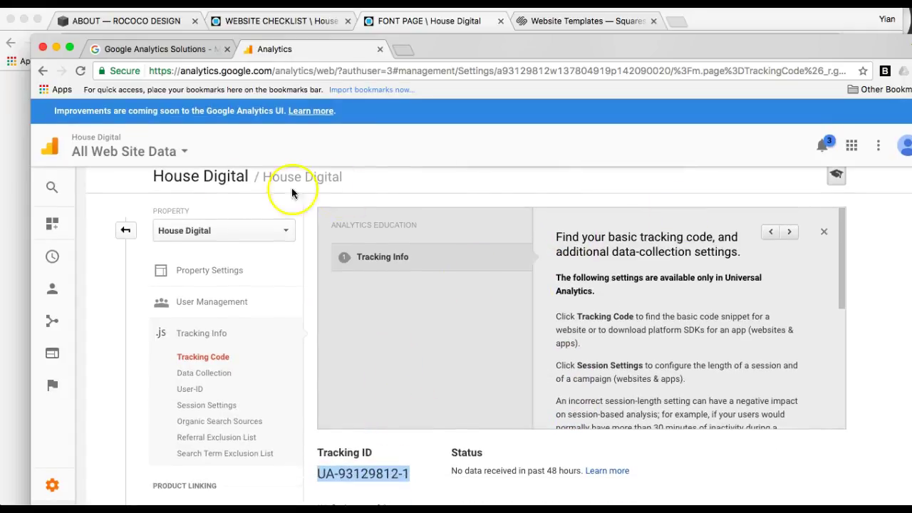
pyautogui.click(50, 186)
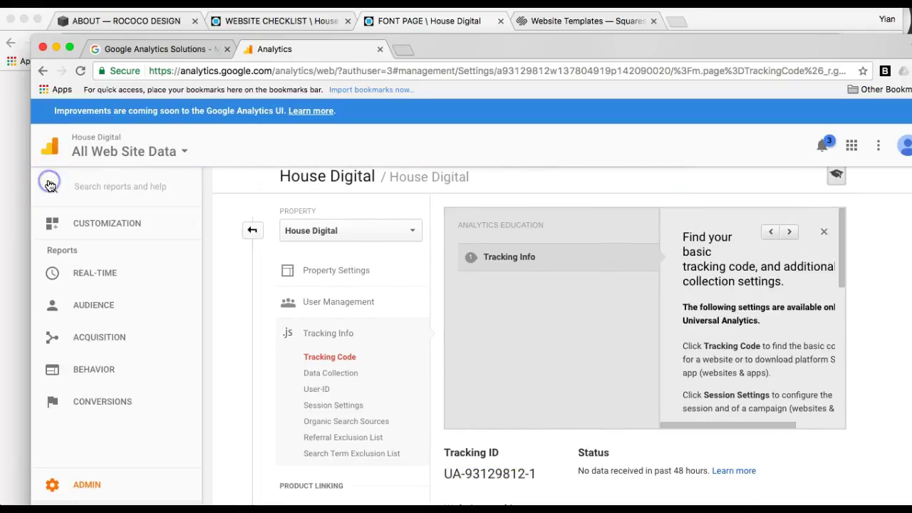
pyautogui.click(102, 308)
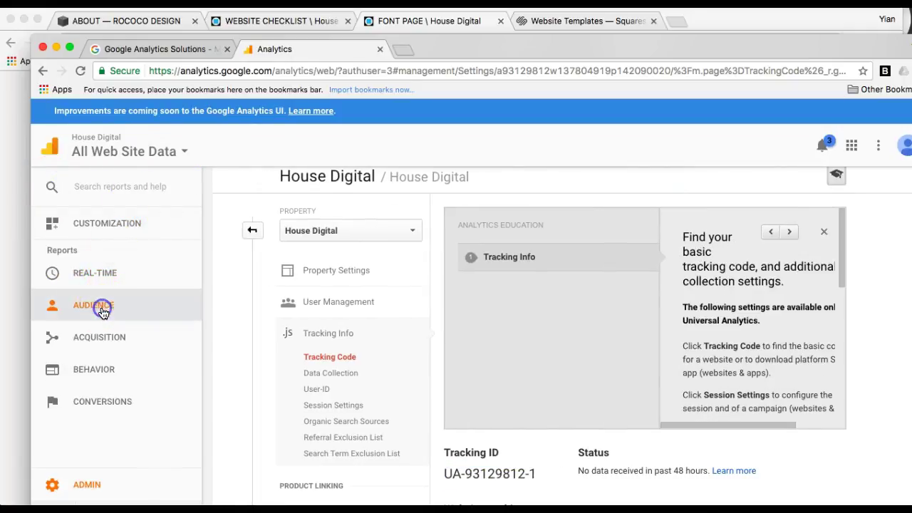
pyautogui.click(95, 339)
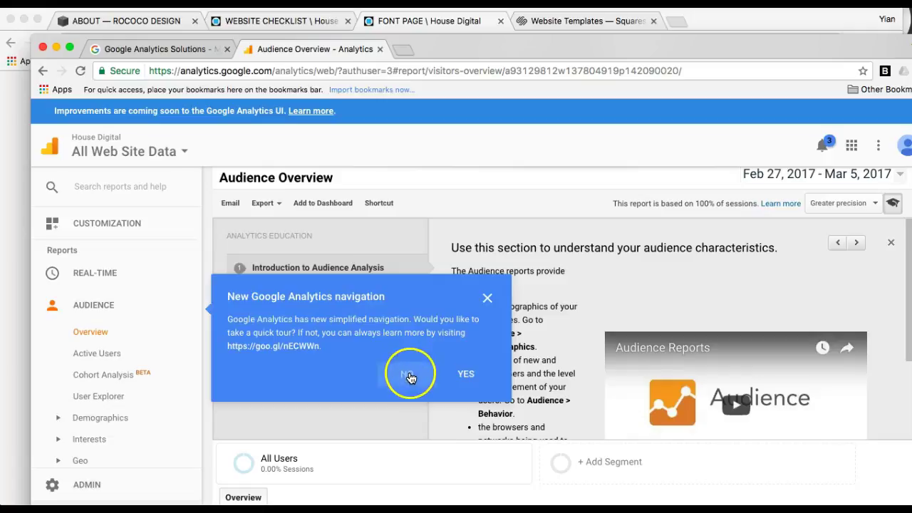
pyautogui.click(407, 374)
# Examine the sessions graph and the visitor metrics in the Audience Overview report.
pyautogui.scroll(-10, 520, 328)
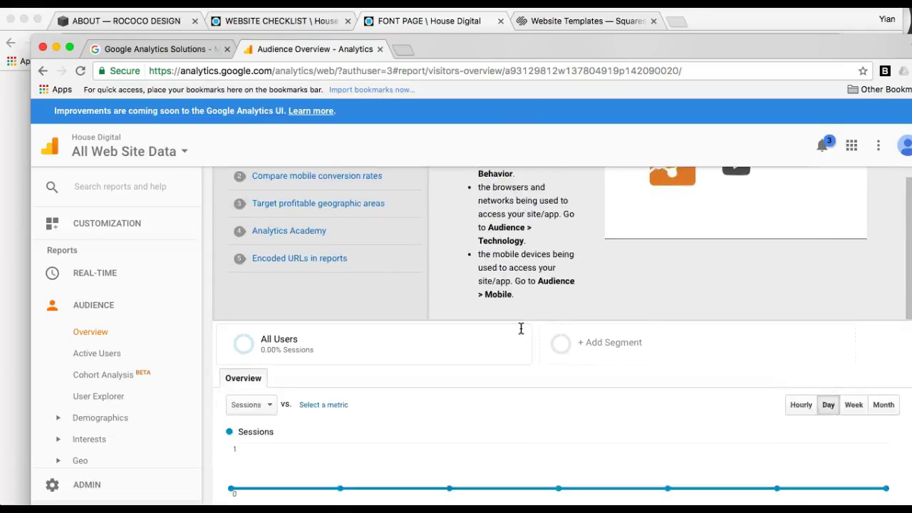
pyautogui.scroll(1, 521, 329)
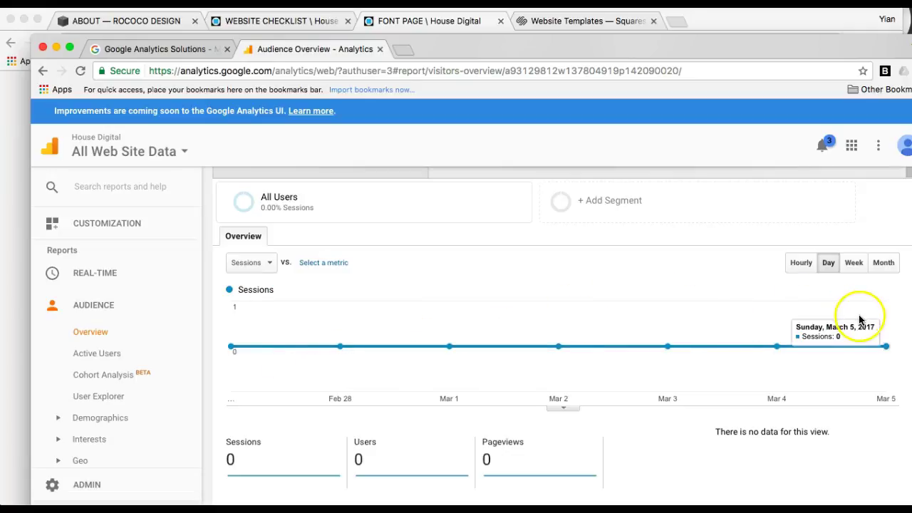
pyautogui.scroll(-10, 905, 349)
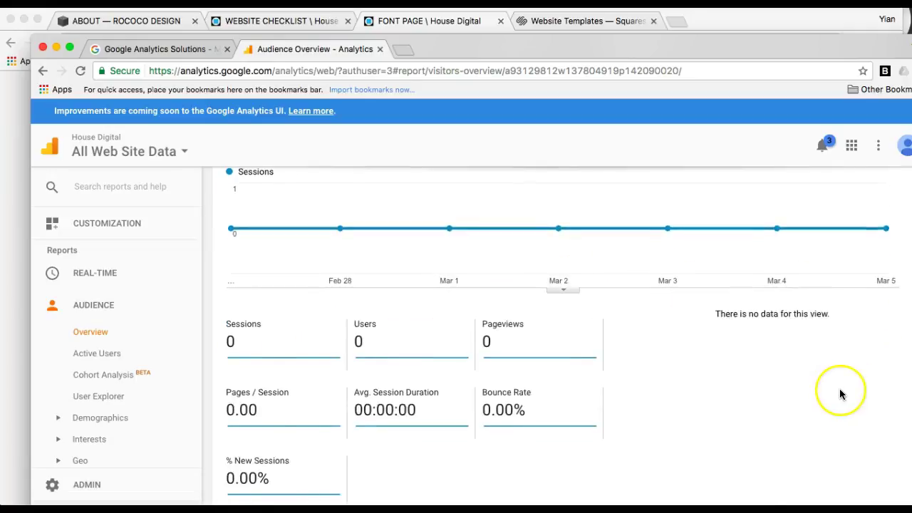
pyautogui.scroll(10, 840, 392)
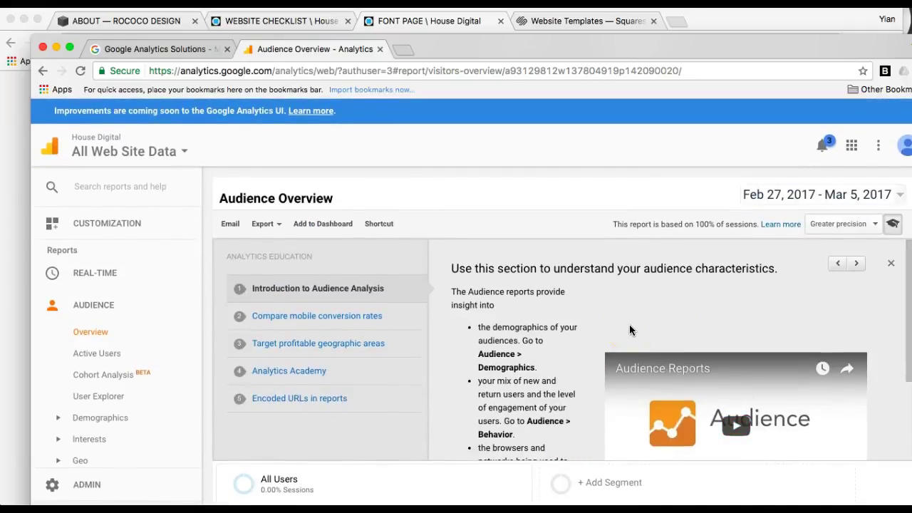
# Minimize the Google Analytics window and open the Traffic Overview report in the Squarespace site's own analytics.
pyautogui.press('super+m')
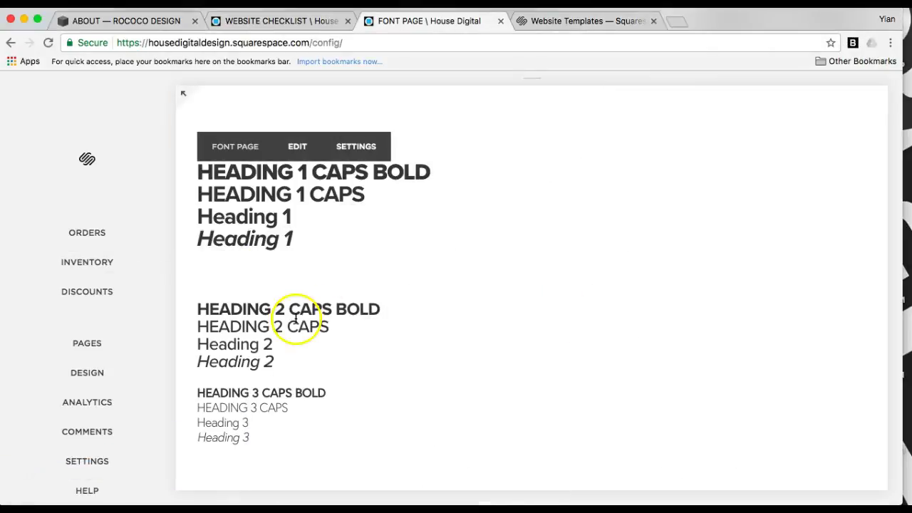
pyautogui.scroll(-3, 65, 274)
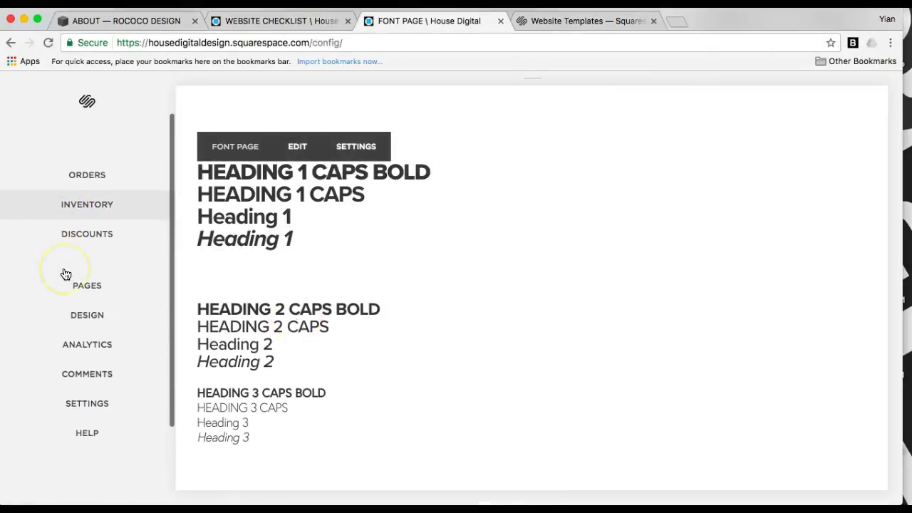
pyautogui.click(86, 306)
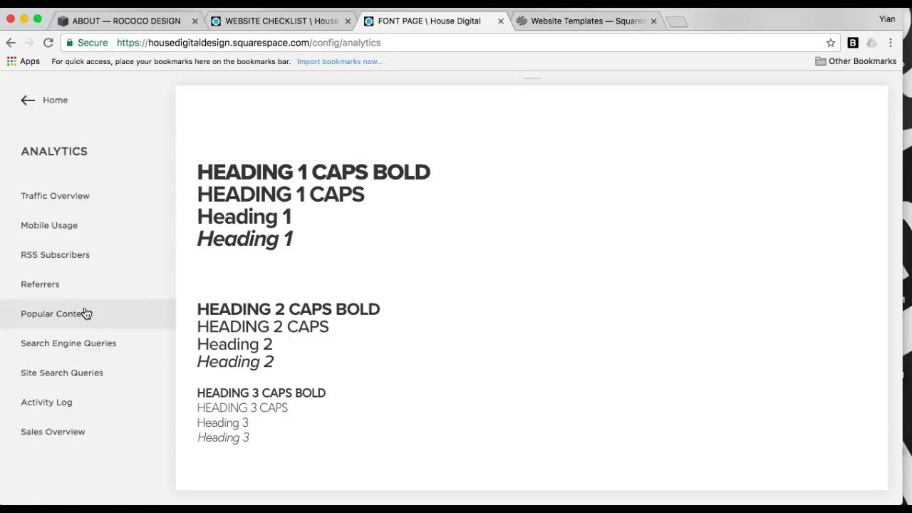
pyautogui.click(88, 198)
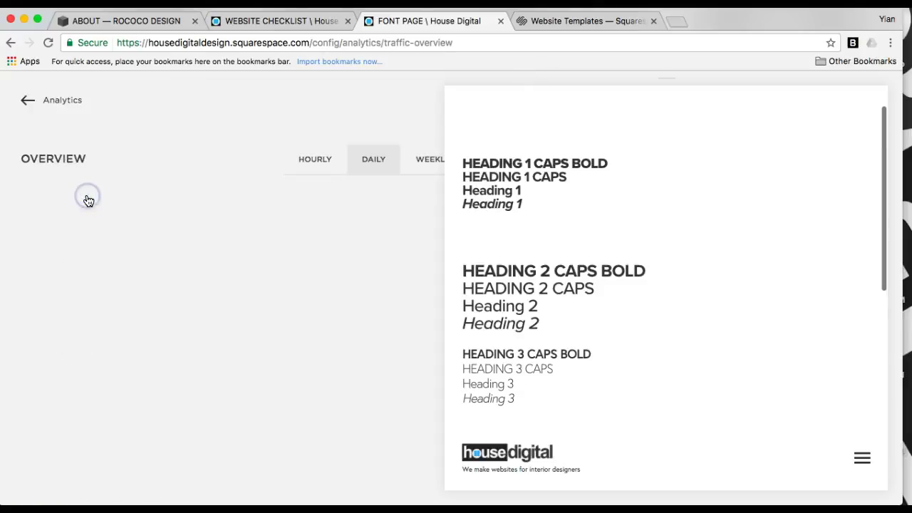
# Examine the daily traffic chart and the table of visits, page views and audience size, and return to the analytics list.
pyautogui.scroll(-3, 488, 244)
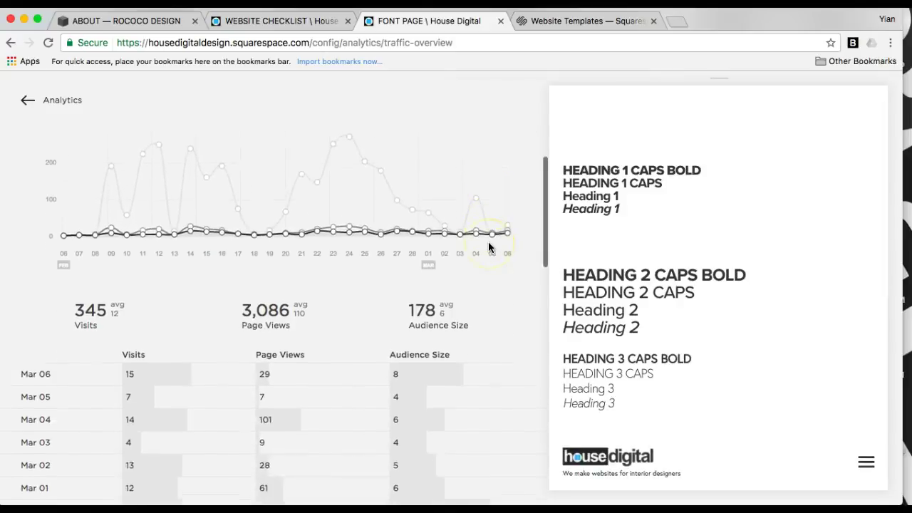
pyautogui.scroll(3, 489, 244)
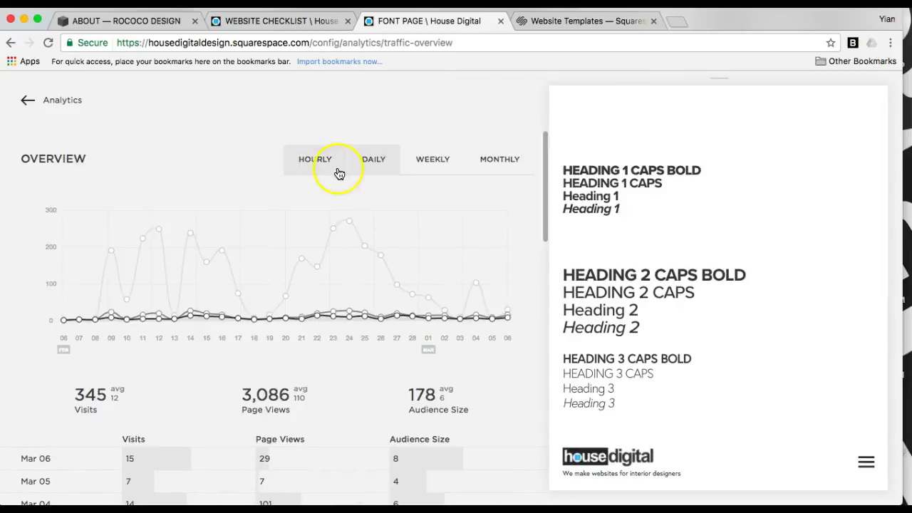
pyautogui.scroll(-3, 358, 197)
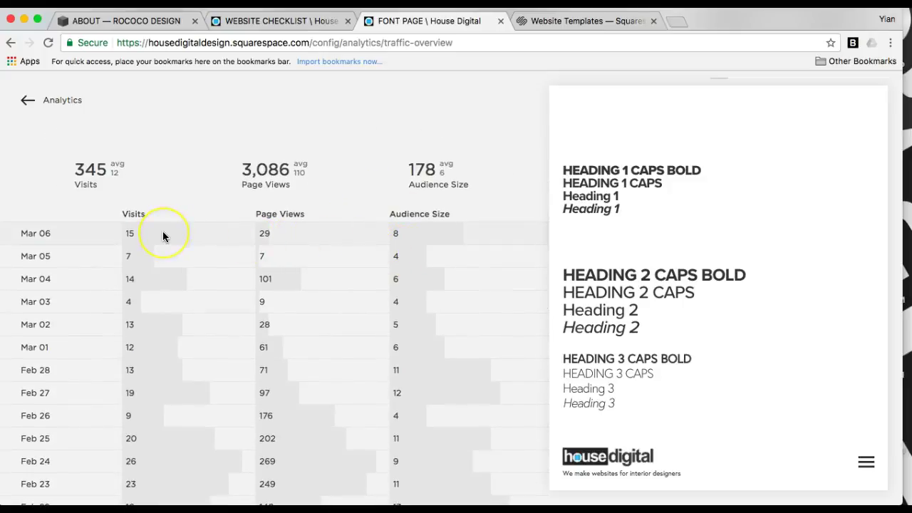
pyautogui.scroll(-5, 163, 236)
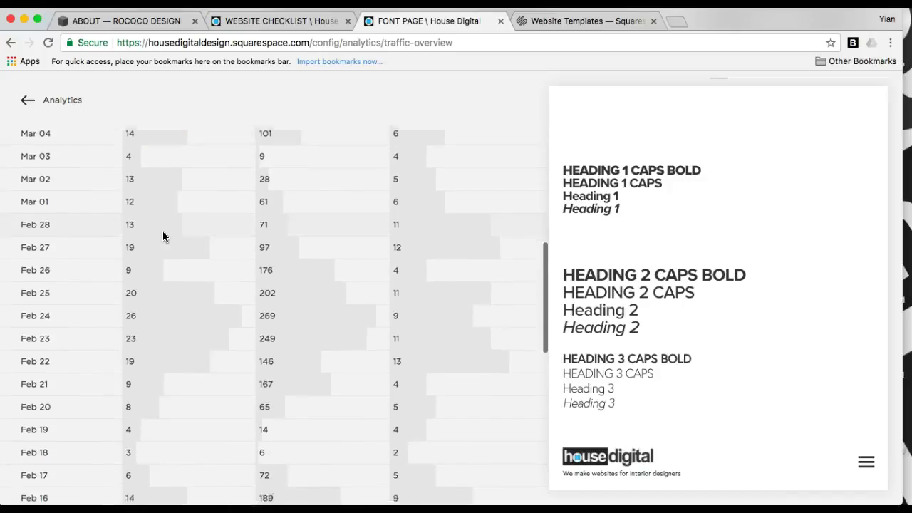
pyautogui.scroll(-3, 163, 231)
pyautogui.scroll(8, 162, 231)
pyautogui.scroll(-3, 281, 247)
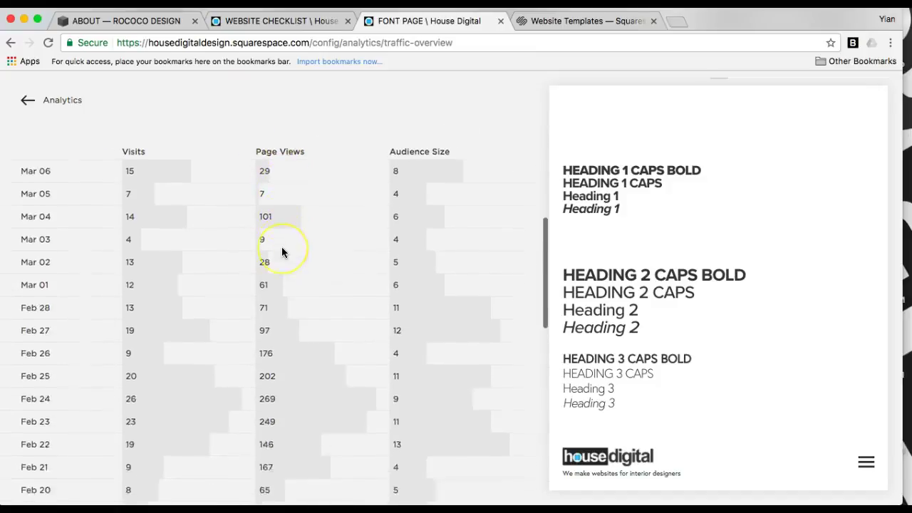
pyautogui.scroll(-15, 281, 246)
pyautogui.scroll(14, 281, 247)
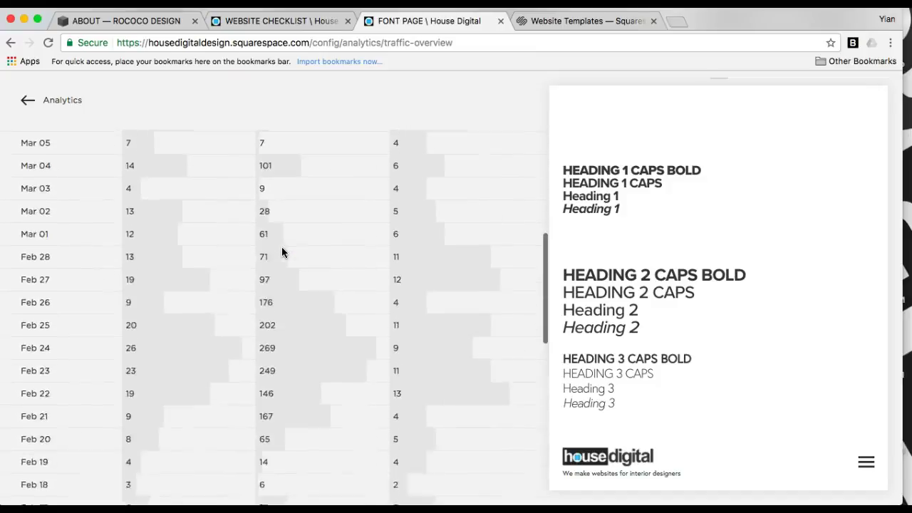
pyautogui.scroll(4, 281, 251)
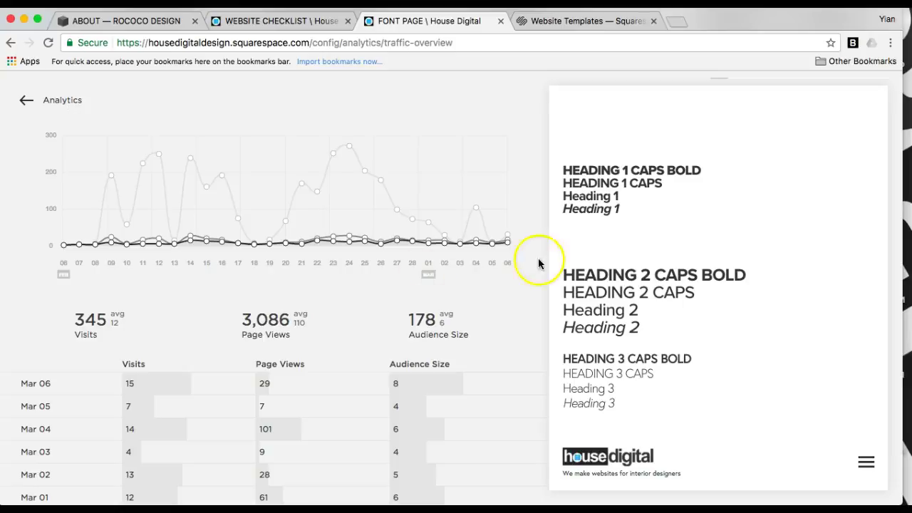
pyautogui.click(59, 100)
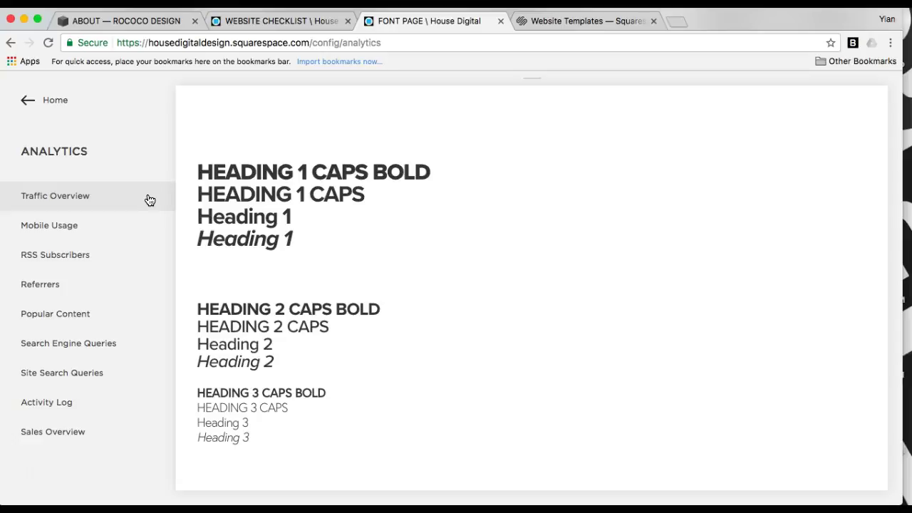
# Open the Mobile Usage report, compare desktop and mobile shares by day, and return to the analytics list.
pyautogui.click(54, 227)
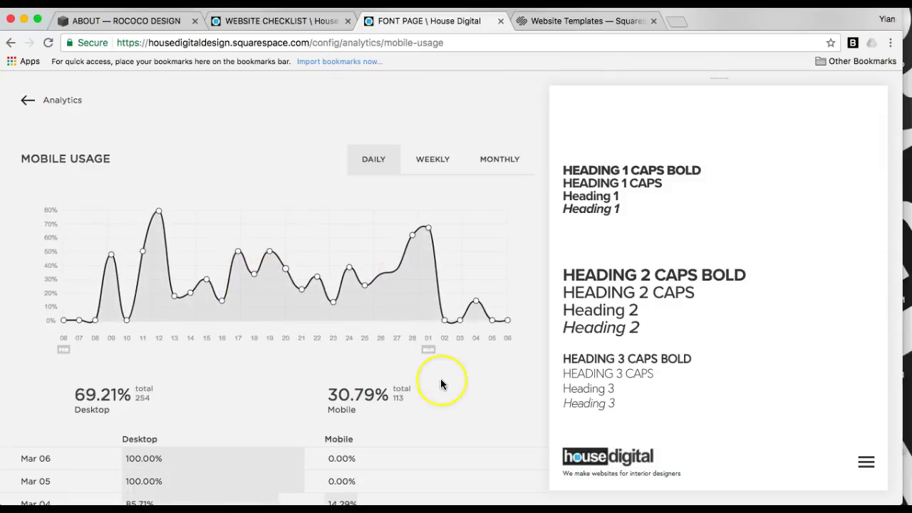
pyautogui.scroll(-5, 440, 385)
pyautogui.scroll(-1, 440, 384)
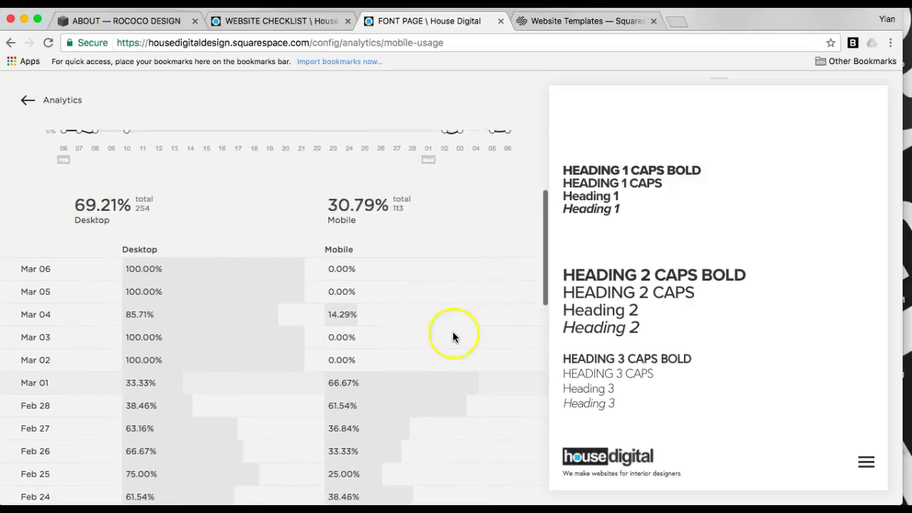
pyautogui.scroll(5, 453, 331)
pyautogui.scroll(-3, 452, 335)
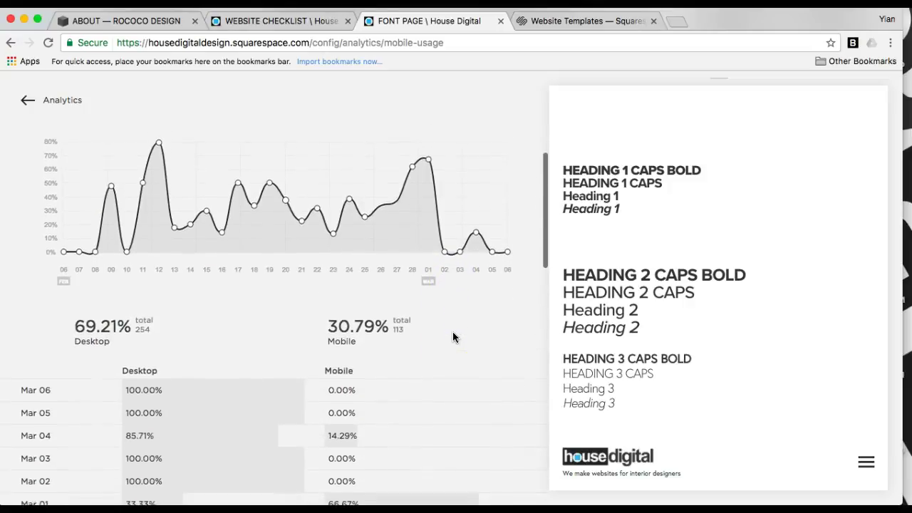
pyautogui.click(141, 306)
pyautogui.scroll(2, 140, 306)
pyautogui.scroll(2, 140, 308)
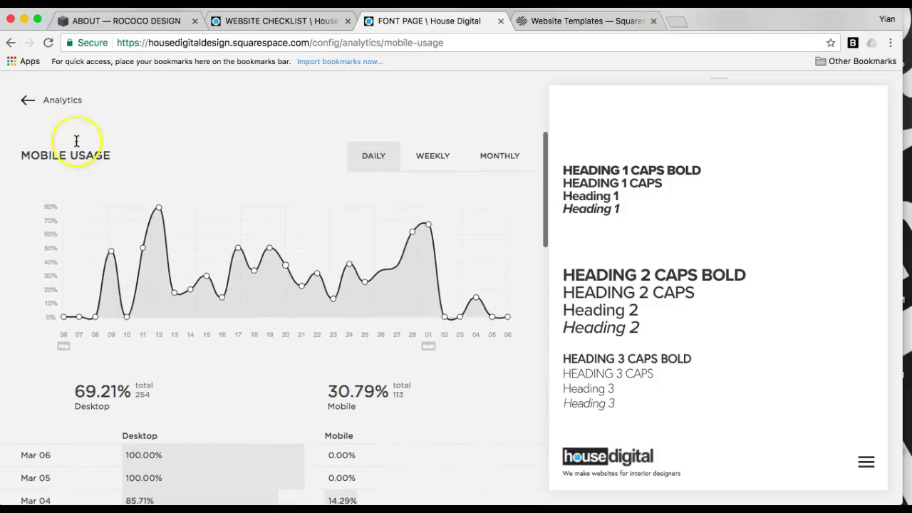
pyautogui.click(49, 100)
# Open the Referrers report, examine the direct, Google and Facebook traffic sources, and return to the analytics list.
pyautogui.click(57, 280)
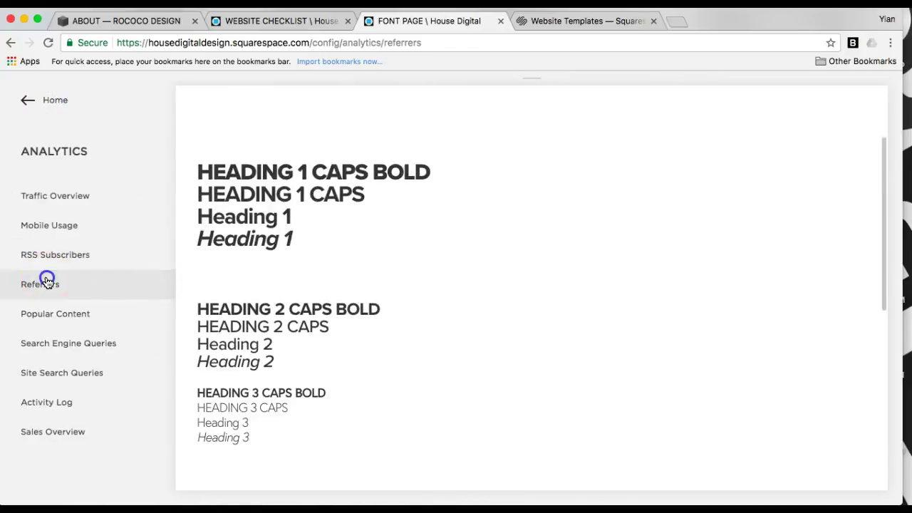
pyautogui.scroll(-3, 447, 356)
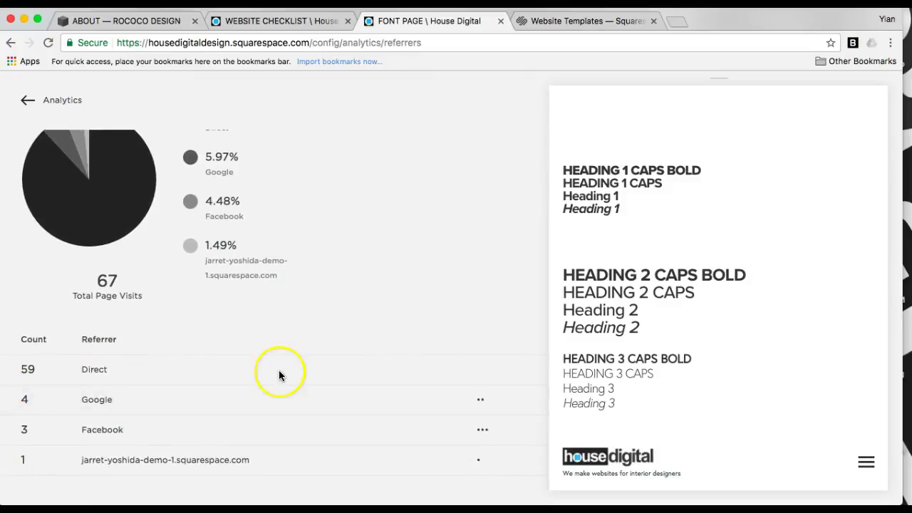
pyautogui.moveTo(21, 369); pyautogui.dragTo(101, 369)
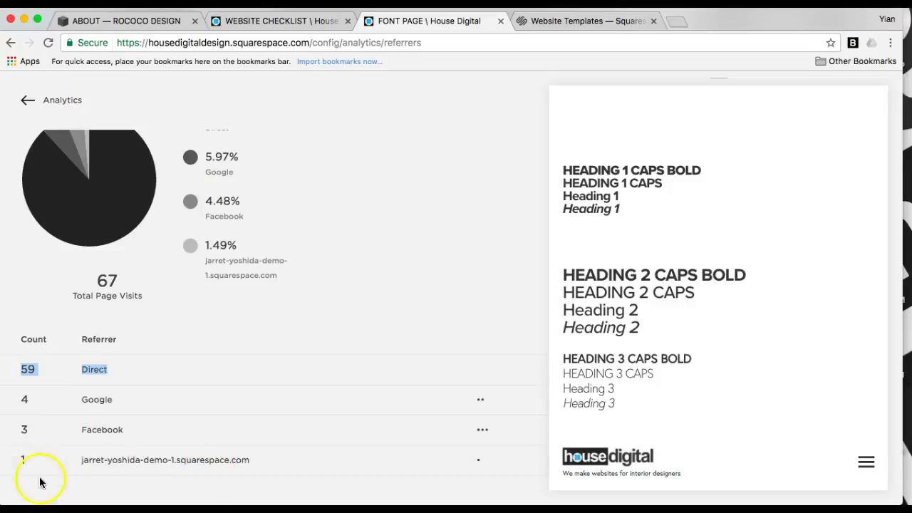
pyautogui.scroll(3, 147, 449)
pyautogui.scroll(-2, 147, 428)
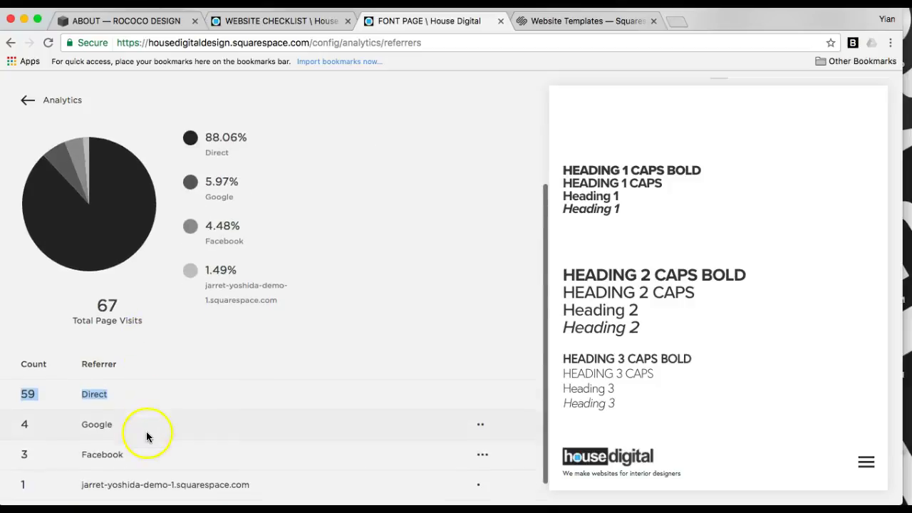
pyautogui.scroll(-1, 146, 431)
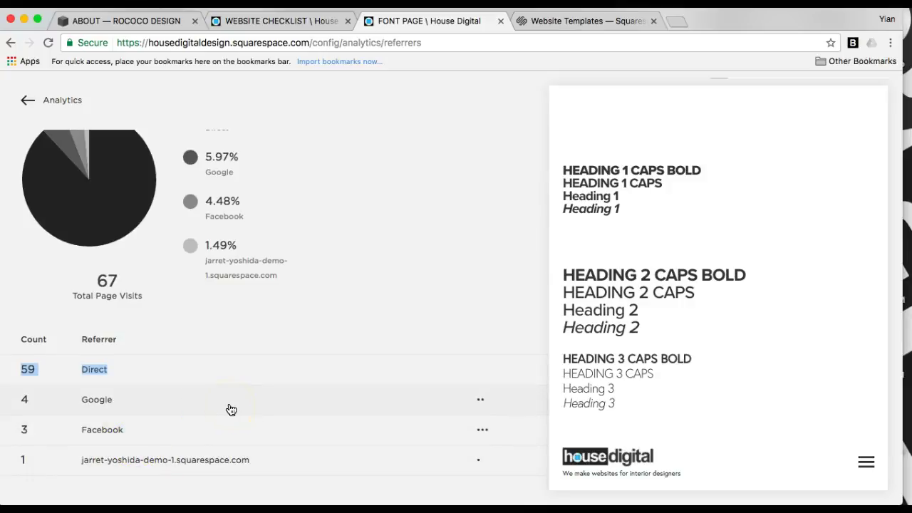
pyautogui.scroll(3, 230, 410)
pyautogui.click(61, 100)
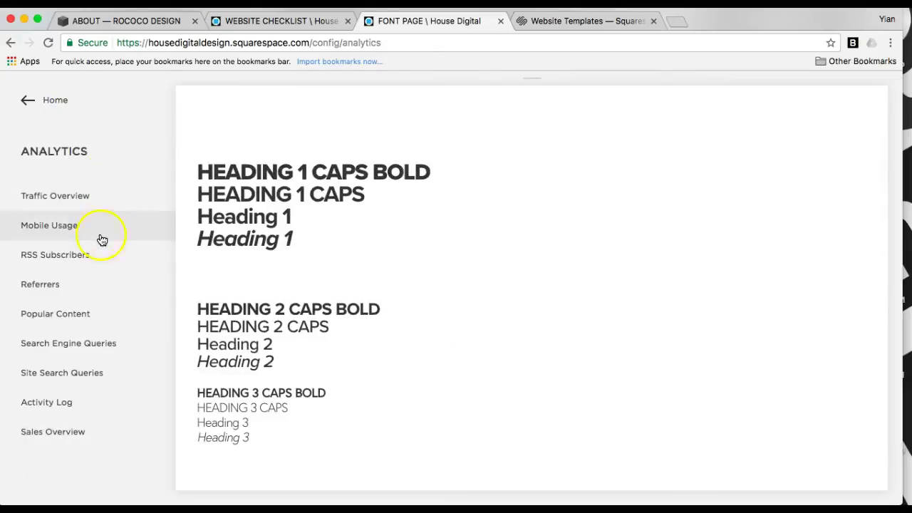
# Open the Search Engine Queries report, expand the "(not provided)" query to examine its sources, and return to the analytics list.
pyautogui.click(78, 355)
pyautogui.click(291, 302)
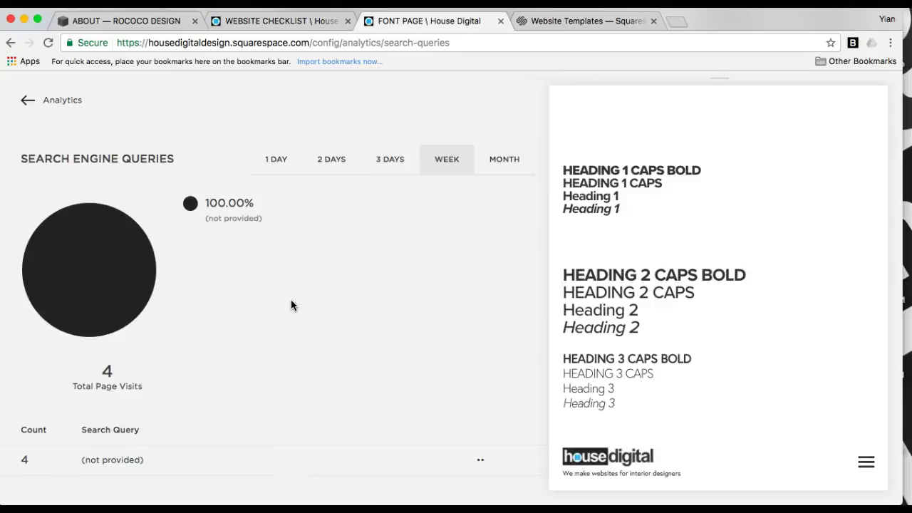
pyautogui.click(158, 327)
pyautogui.click(145, 418)
pyautogui.click(476, 460)
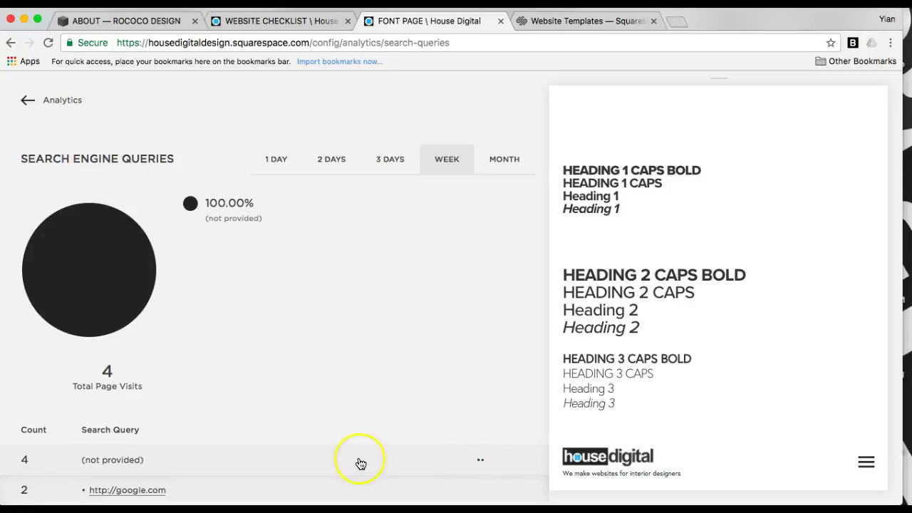
pyautogui.scroll(-2, 359, 463)
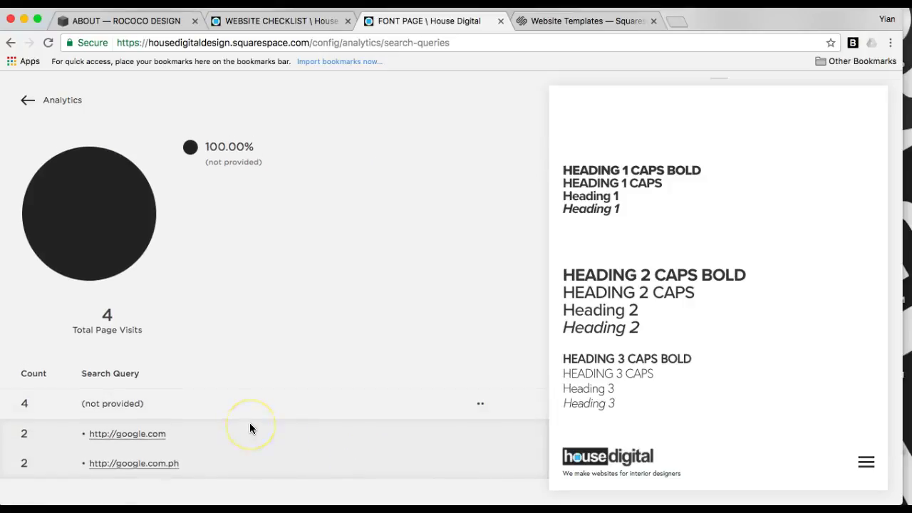
pyautogui.scroll(2, 250, 428)
pyautogui.click(42, 104)
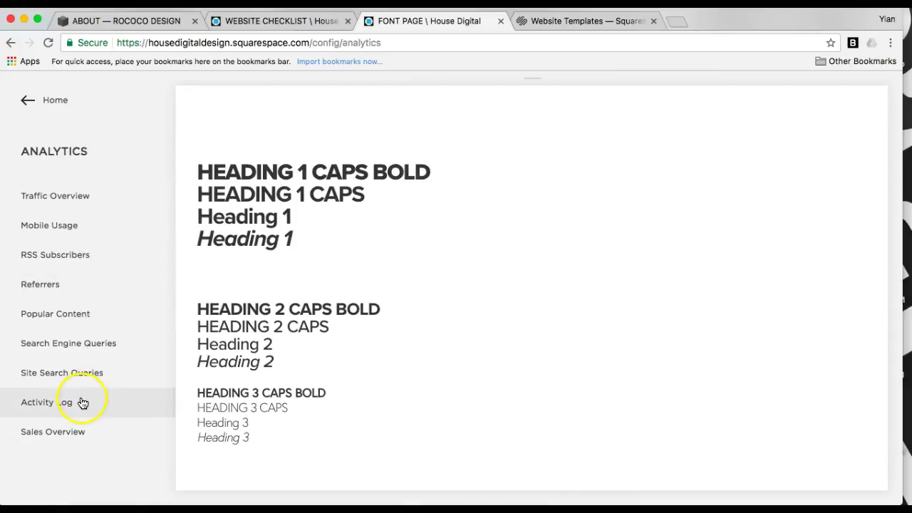
# Open the Activity Log, examine the visit times, visitor addresses and page titles, and return to the site's home menu.
pyautogui.click(81, 412)
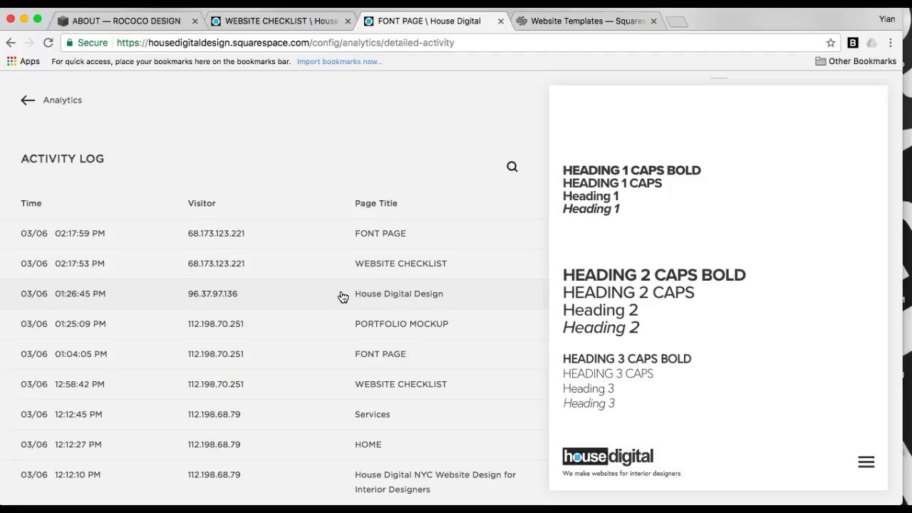
pyautogui.scroll(-2, 342, 297)
pyautogui.click(383, 224)
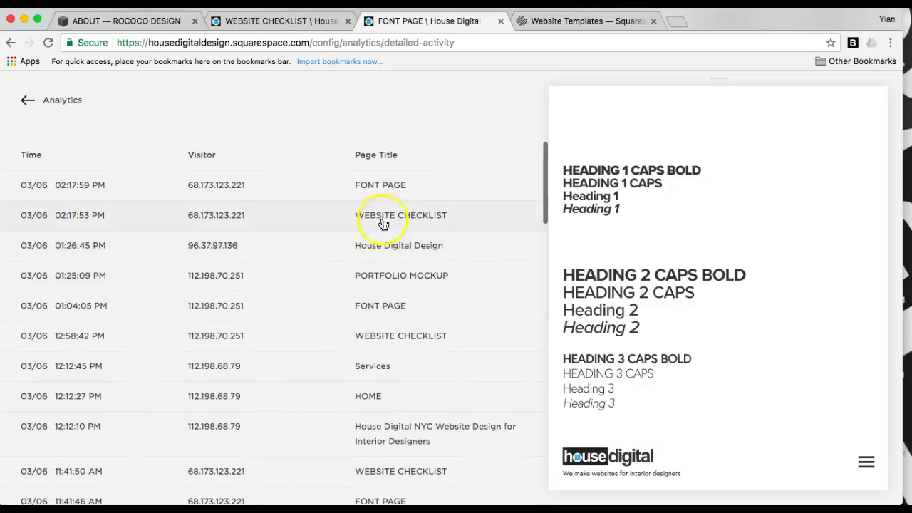
pyautogui.scroll(-1, 403, 189)
pyautogui.scroll(-1, 403, 189)
pyautogui.click(400, 160)
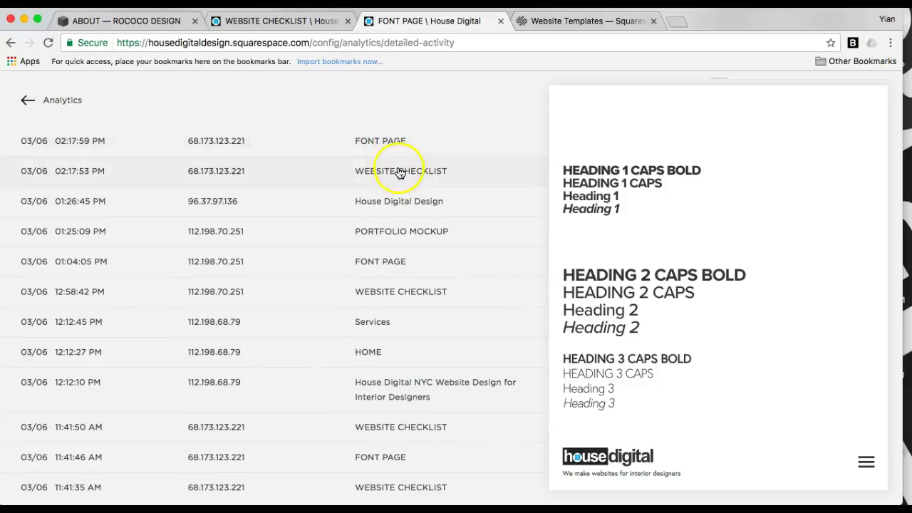
pyautogui.scroll(1, 402, 166)
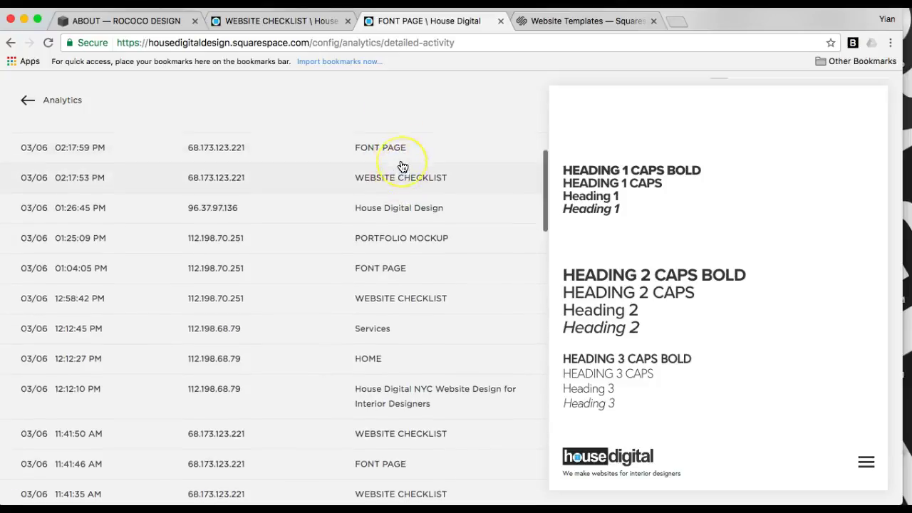
pyautogui.scroll(1, 403, 166)
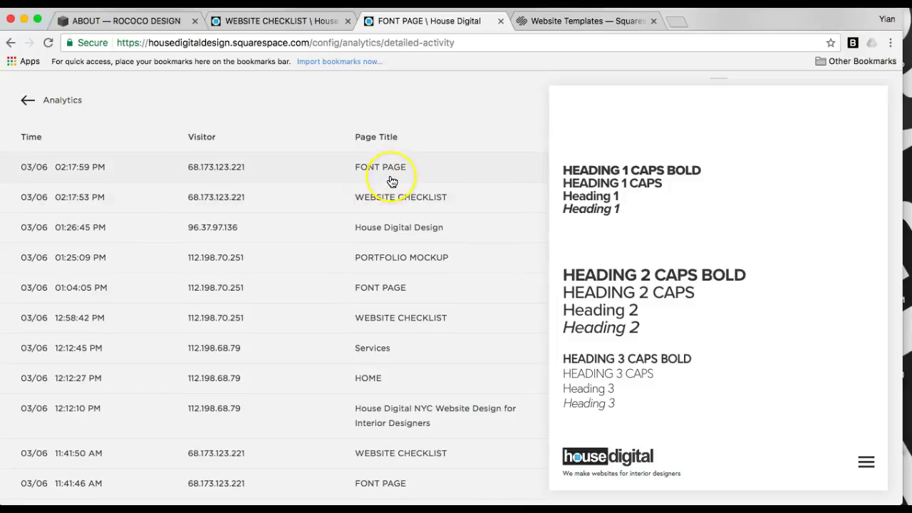
pyautogui.scroll(1, 392, 182)
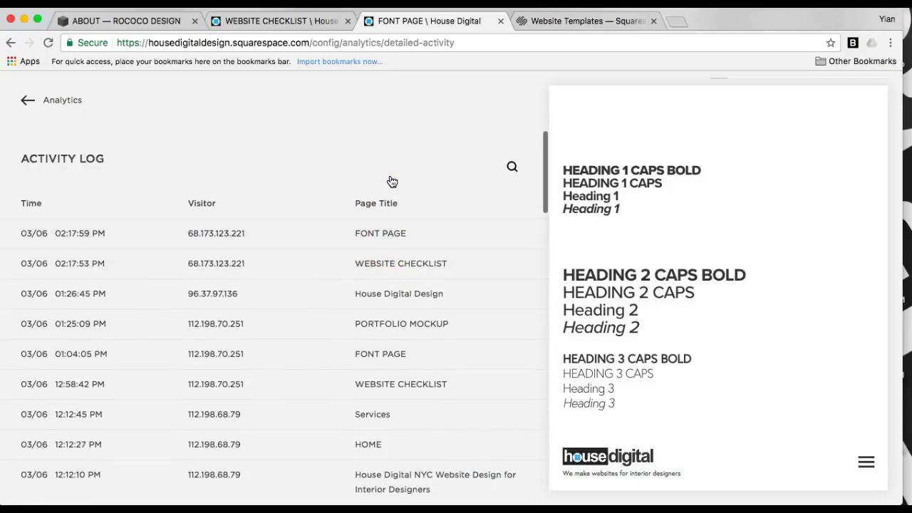
pyautogui.click(39, 101)
pyautogui.click(45, 106)
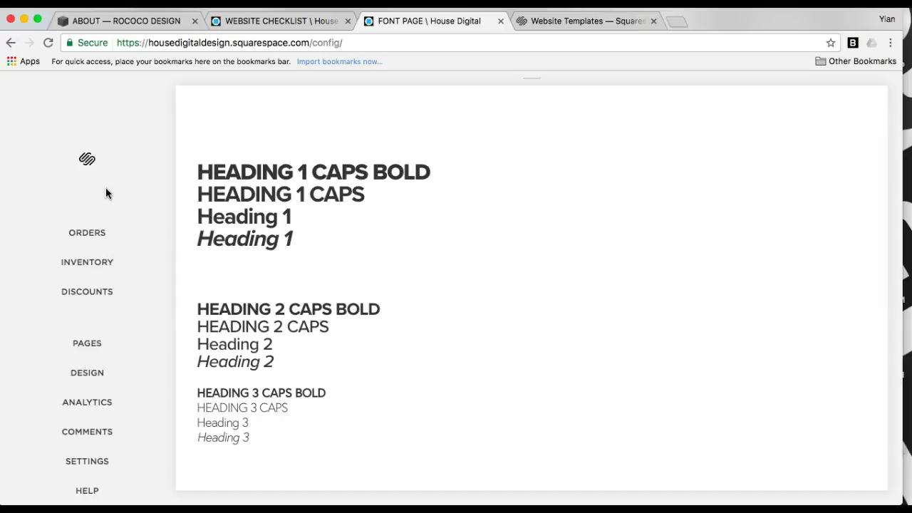
# Switch to Google Analytics to view the Audience Overview, minimize its window, and return to the Squarespace site.
pyautogui.click(18, 467)
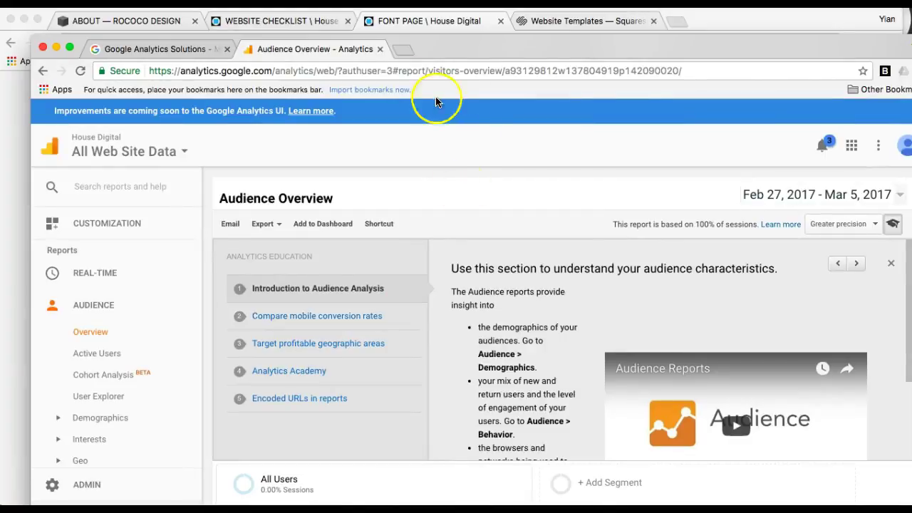
pyautogui.doubleClick(449, 44)
pyautogui.click(385, 165)
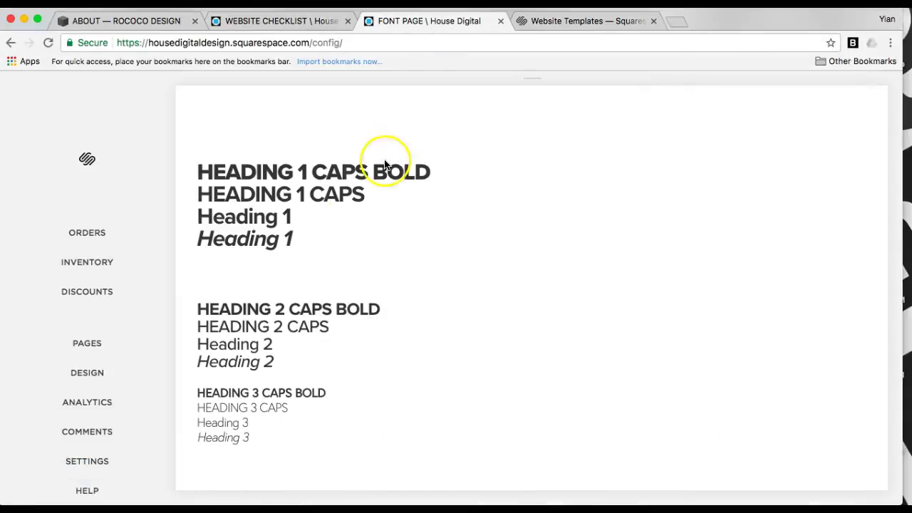
pyautogui.click(166, 247)
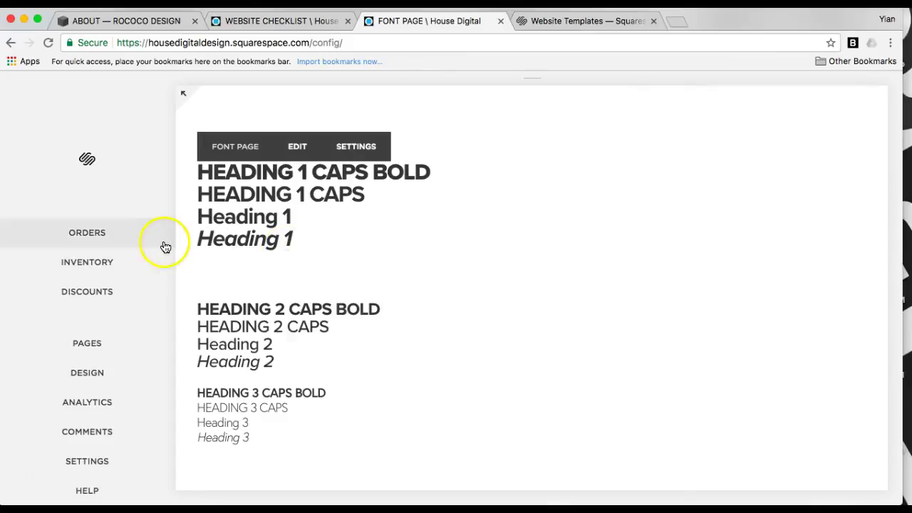
# Open the Traffic Overview report and examine the daily chart, traffic table, browser shares and operating system shares.
pyautogui.scroll(-2, 57, 235)
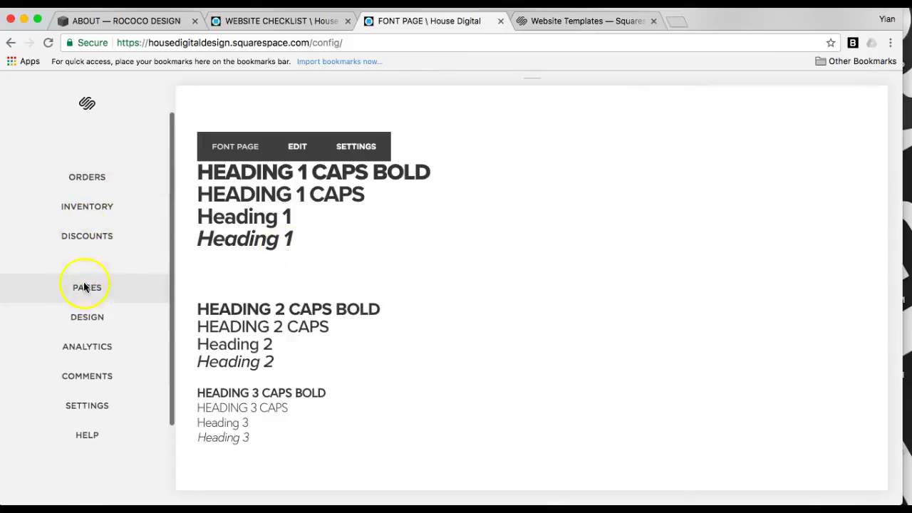
pyautogui.click(98, 347)
pyautogui.click(61, 200)
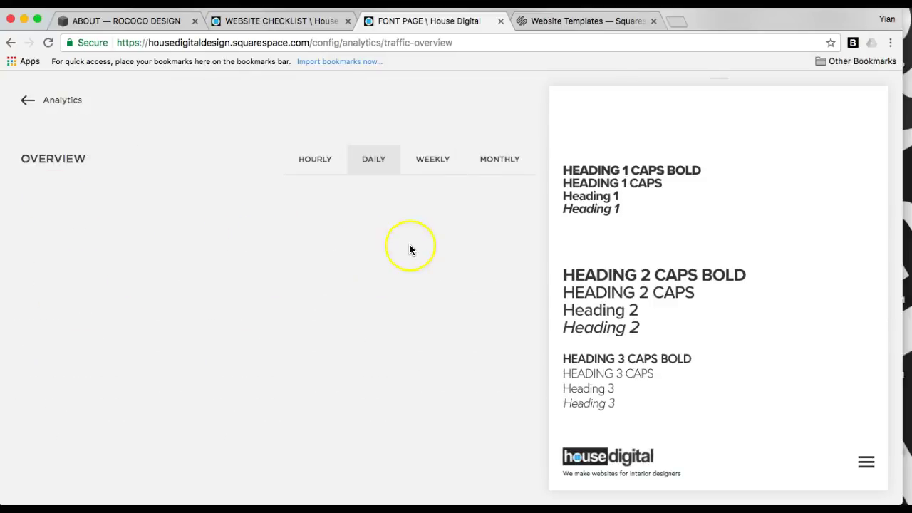
pyautogui.scroll(-5, 365, 233)
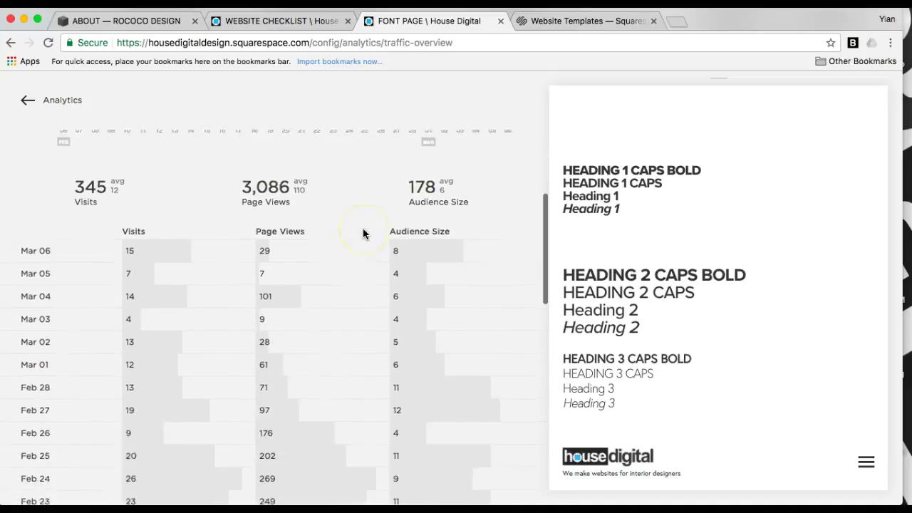
pyautogui.scroll(-15, 362, 233)
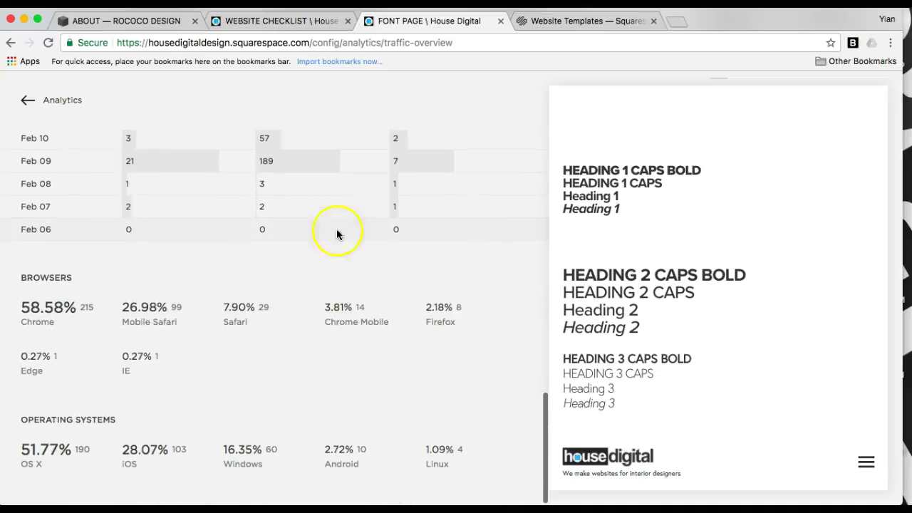
pyautogui.scroll(20, 339, 228)
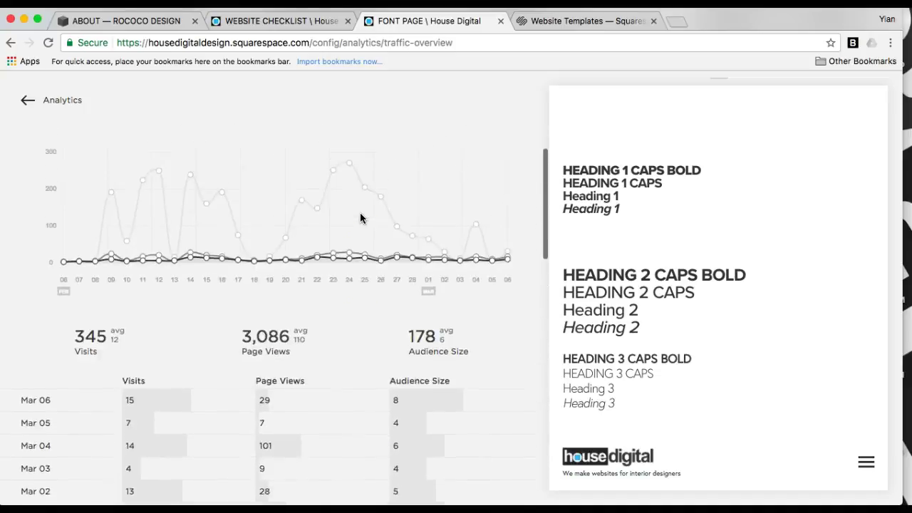
pyautogui.scroll(3, 360, 219)
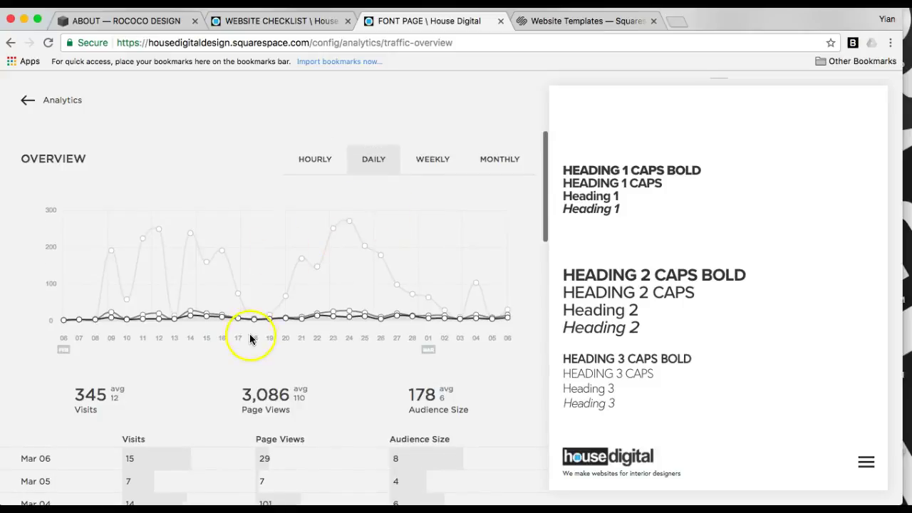
# Switch the traffic overview to weekly and examine the visits, page views and audience size by week.
pyautogui.click(440, 159)
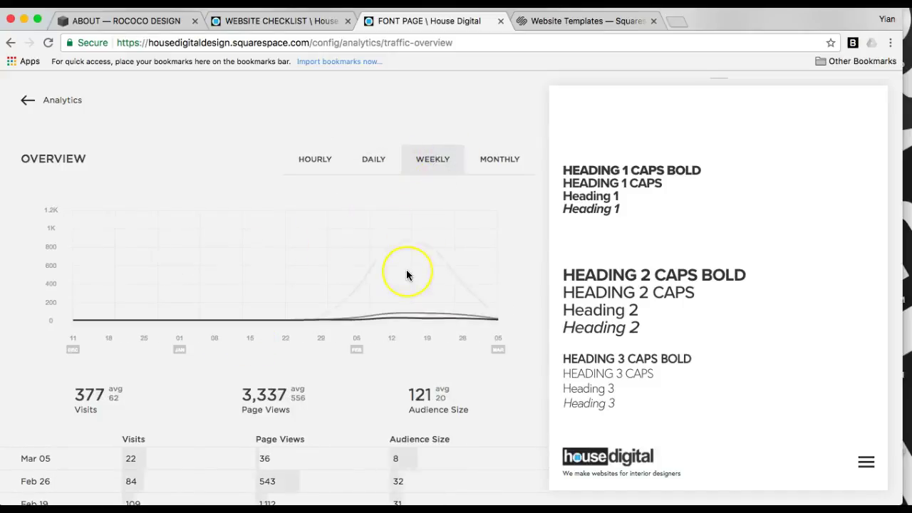
pyautogui.scroll(-7, 407, 274)
pyautogui.scroll(5, 407, 275)
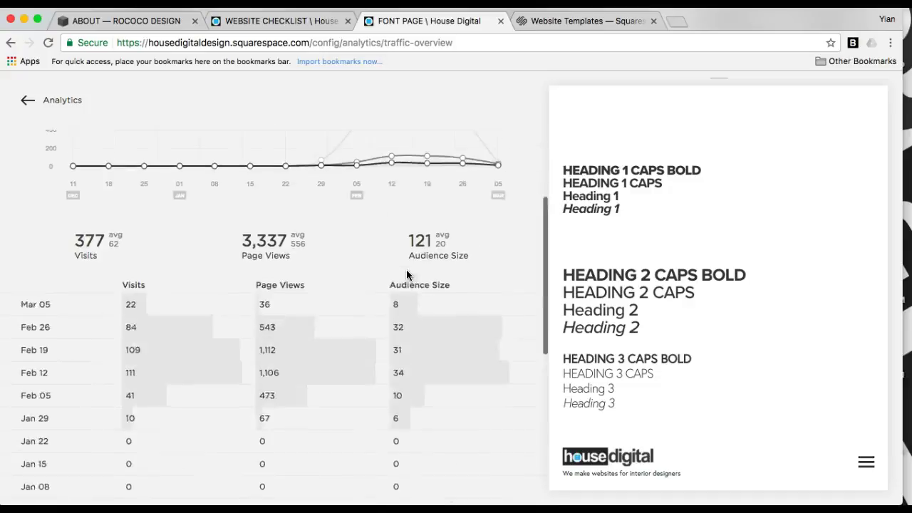
pyautogui.scroll(5, 407, 274)
# Switch the traffic overview to monthly and examine the chart and table of visits, page views and audience size.
pyautogui.click(499, 160)
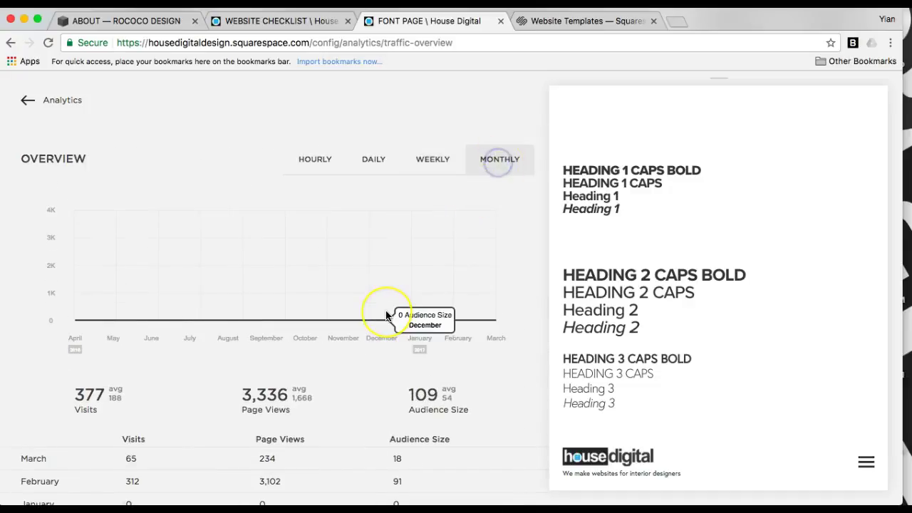
pyautogui.scroll(-5, 385, 314)
pyautogui.scroll(-3, 385, 314)
pyautogui.scroll(1, 385, 315)
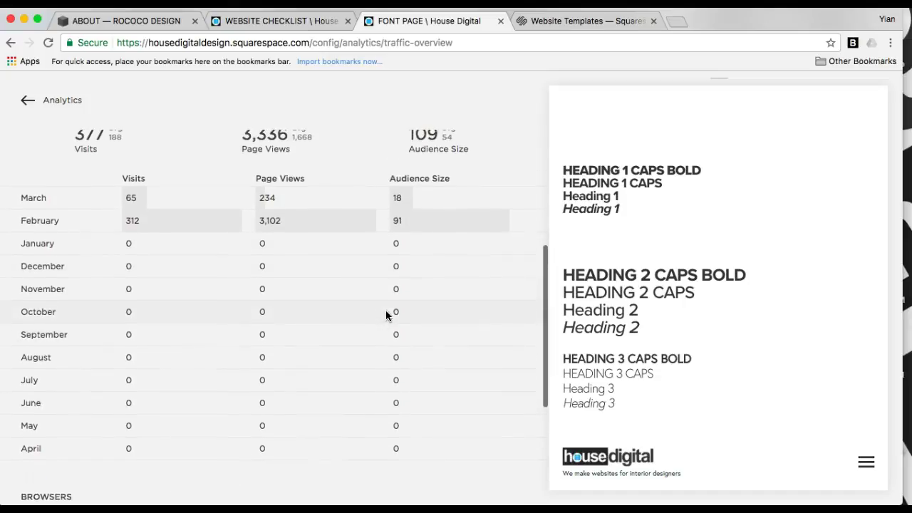
pyautogui.scroll(1, 386, 314)
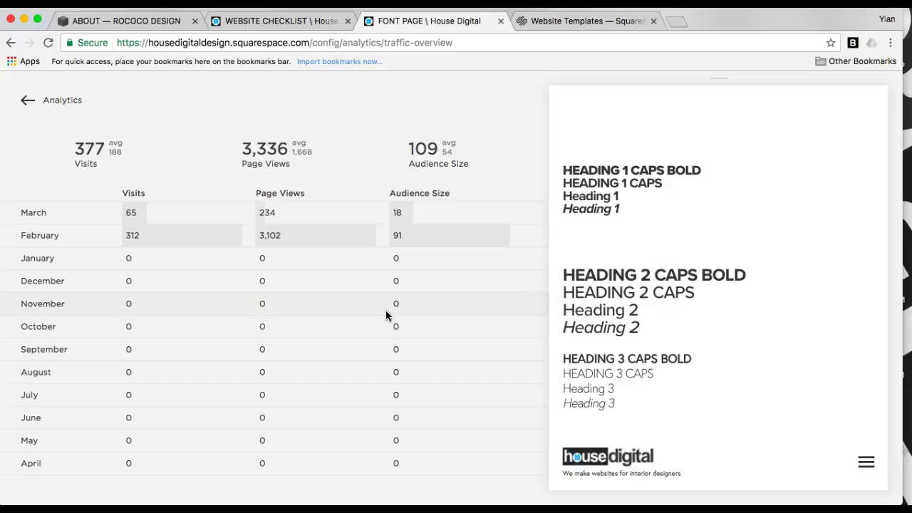
pyautogui.scroll(3, 386, 316)
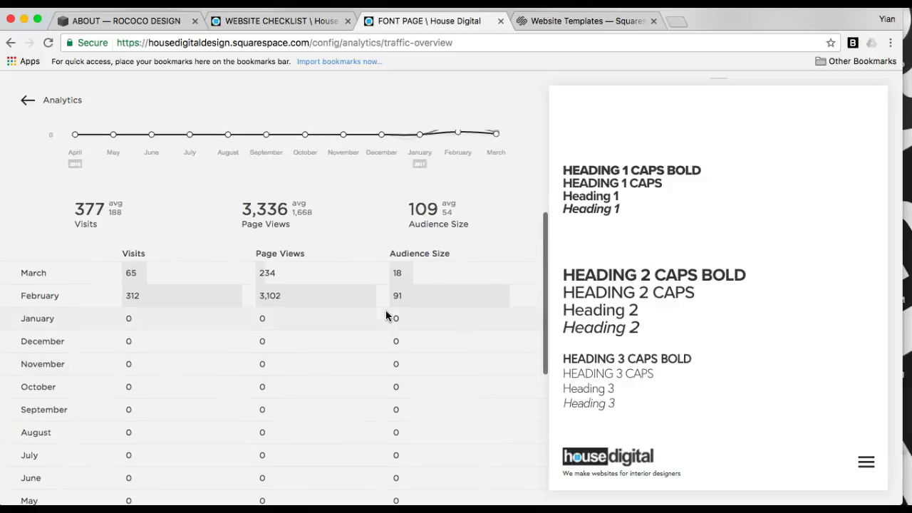
pyautogui.scroll(9, 385, 316)
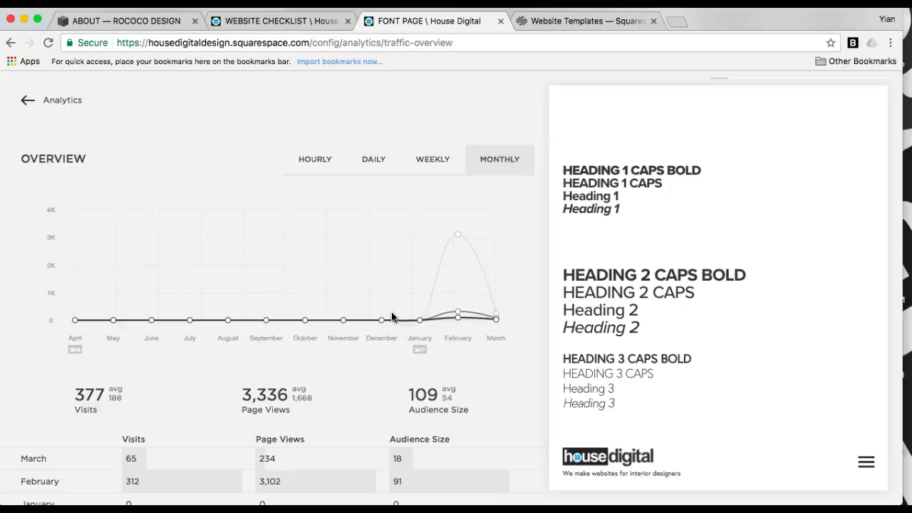
pyautogui.click(378, 337)
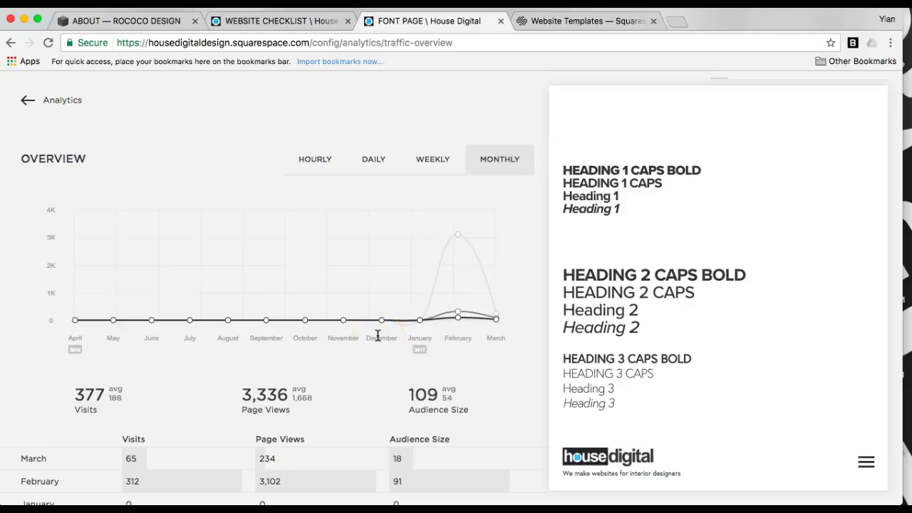